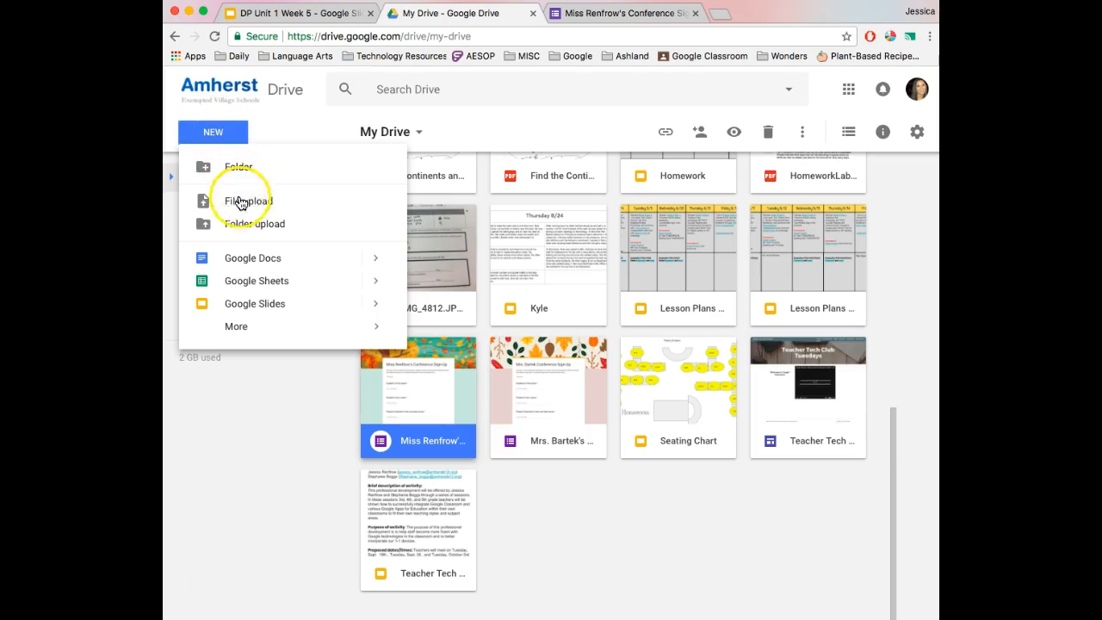
Create a new Google Form and title it with the teacher's name followed by "Fall Conferences"
mouse_move(239, 338)
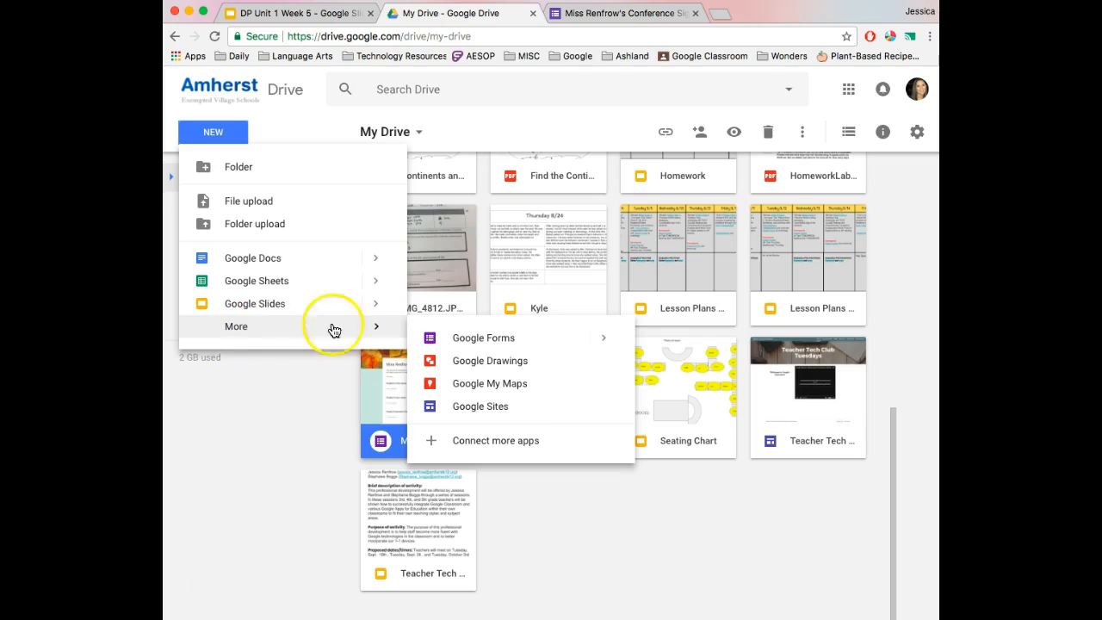
left_click(481, 342)
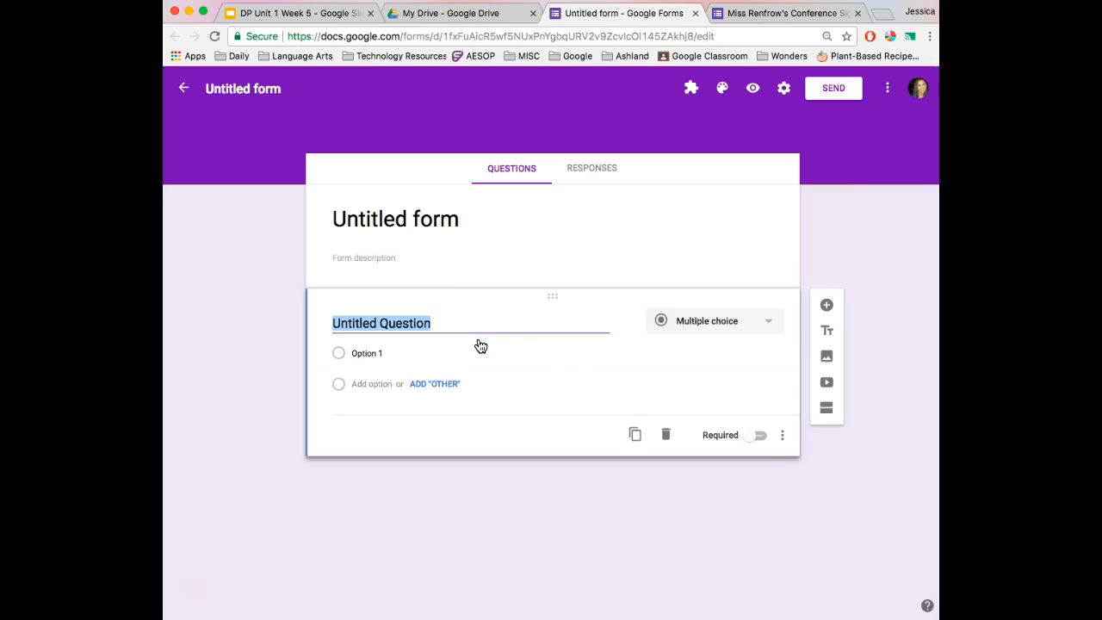
left_click(445, 221)
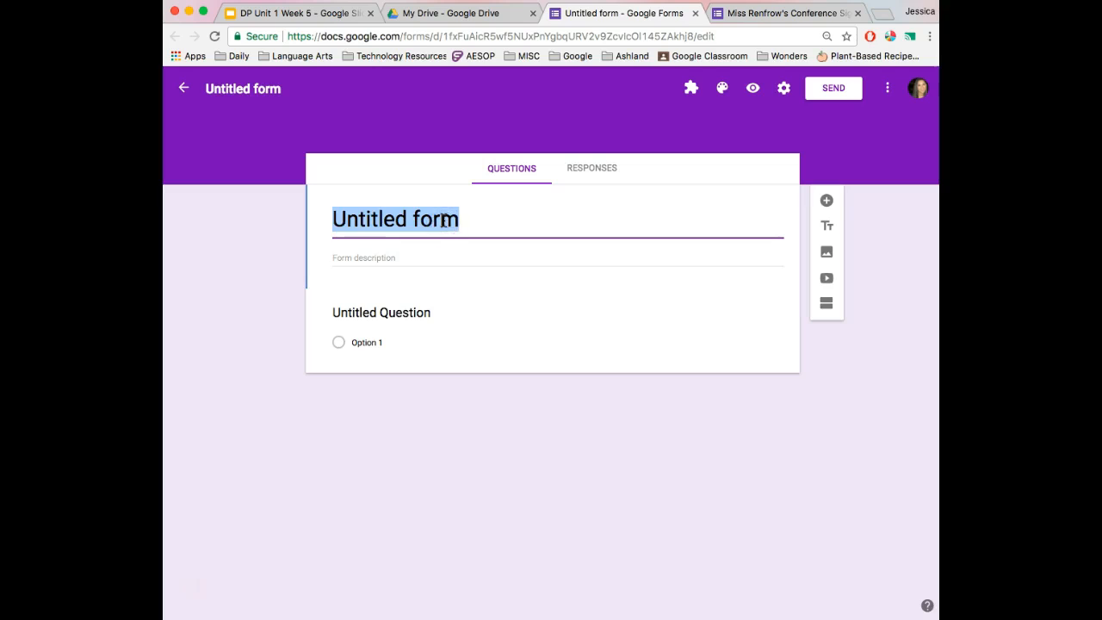
type("Miss Renf")
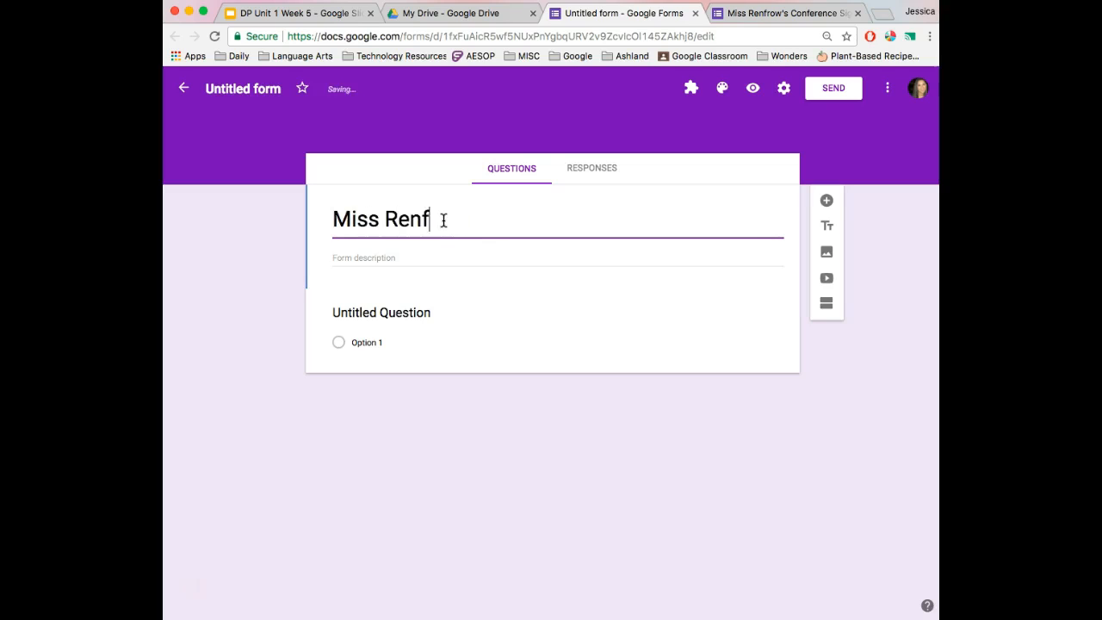
type("row's Fall ")
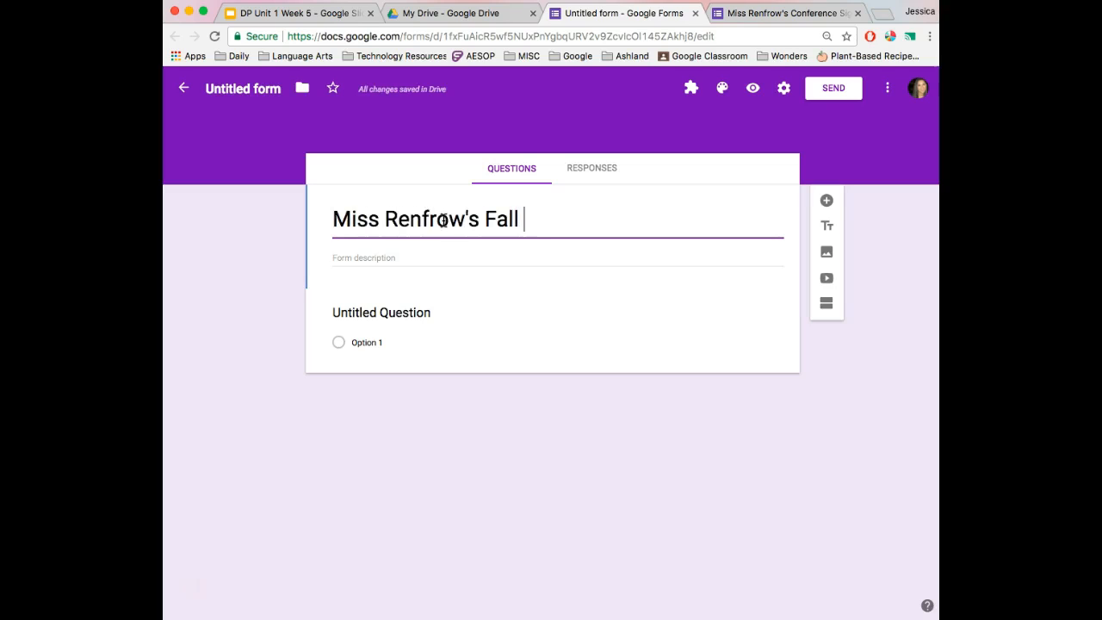
type("Conferences")
left_click(259, 319)
Add a form description saying fall conferences are October 12th and November 9th and asking respondents to sign up for the most convenient date
left_click(371, 257)
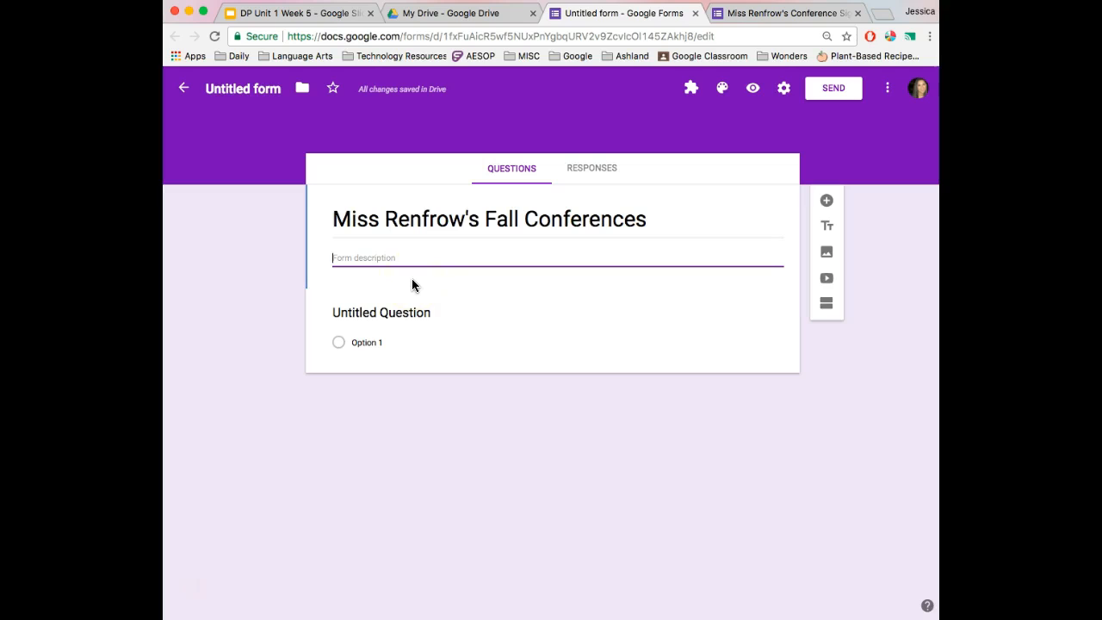
type("This year our fall conferences will be held on October 12th and  November 9th. Please fill out the form below to sign up for a conference date that is most convenient to you.")
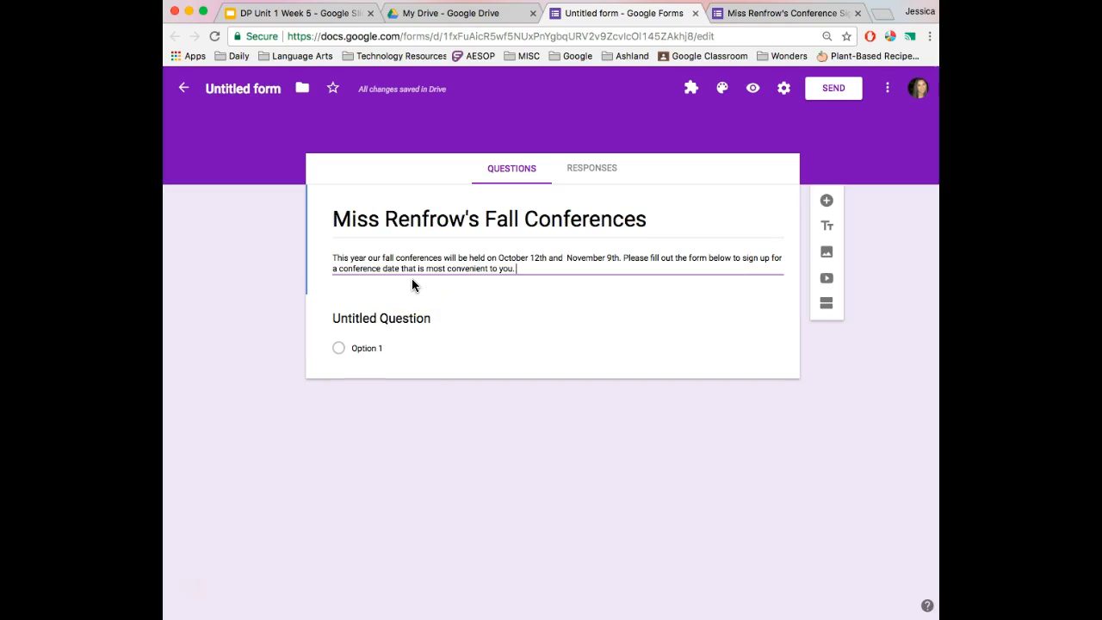
left_click(242, 325)
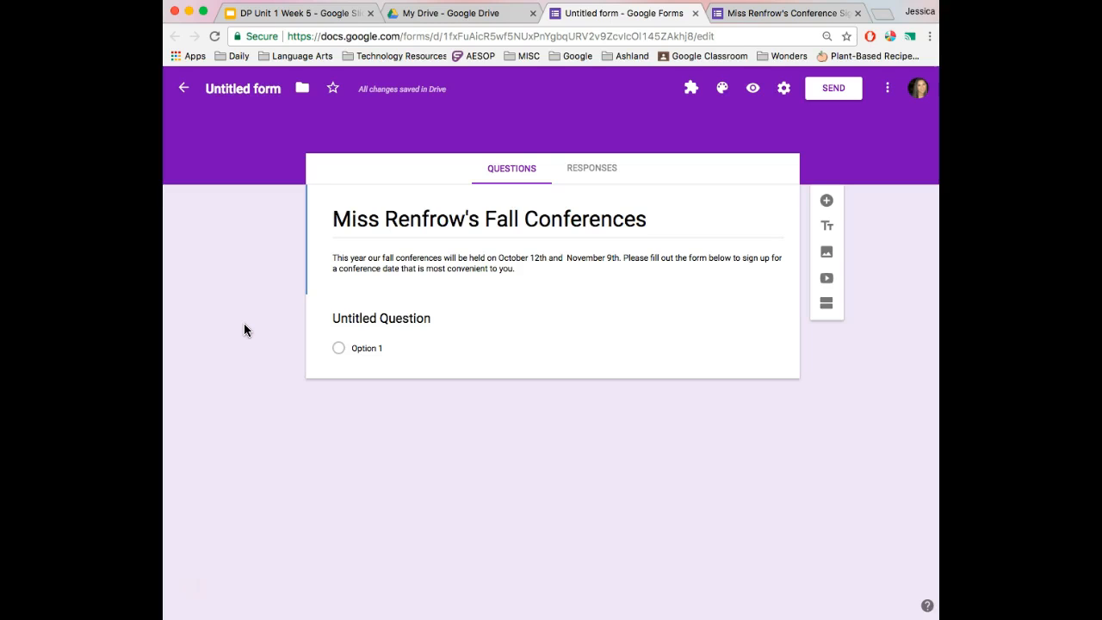
Turn the untitled question into a required short-answer question titled "Student's first name"
left_click(370, 319)
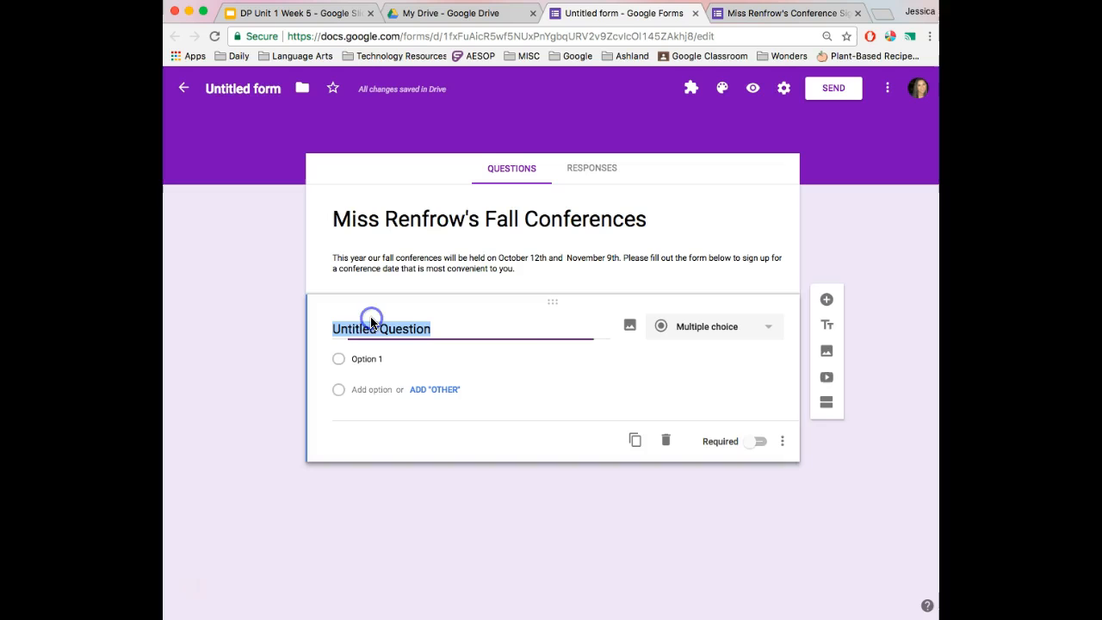
left_click(758, 442)
triple_click(415, 328)
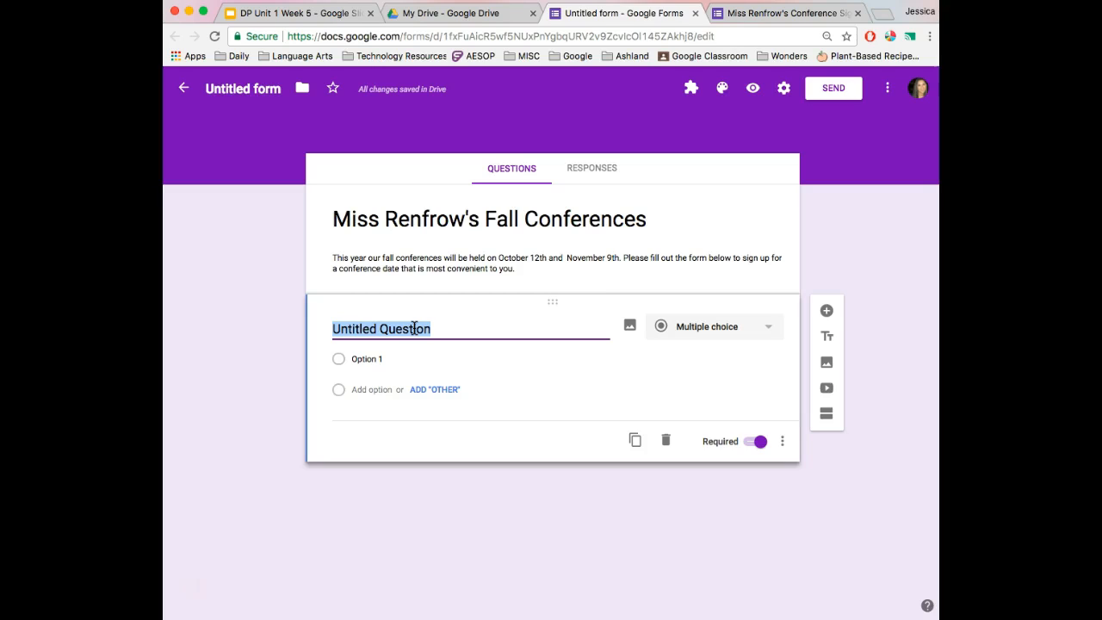
type("Fi")
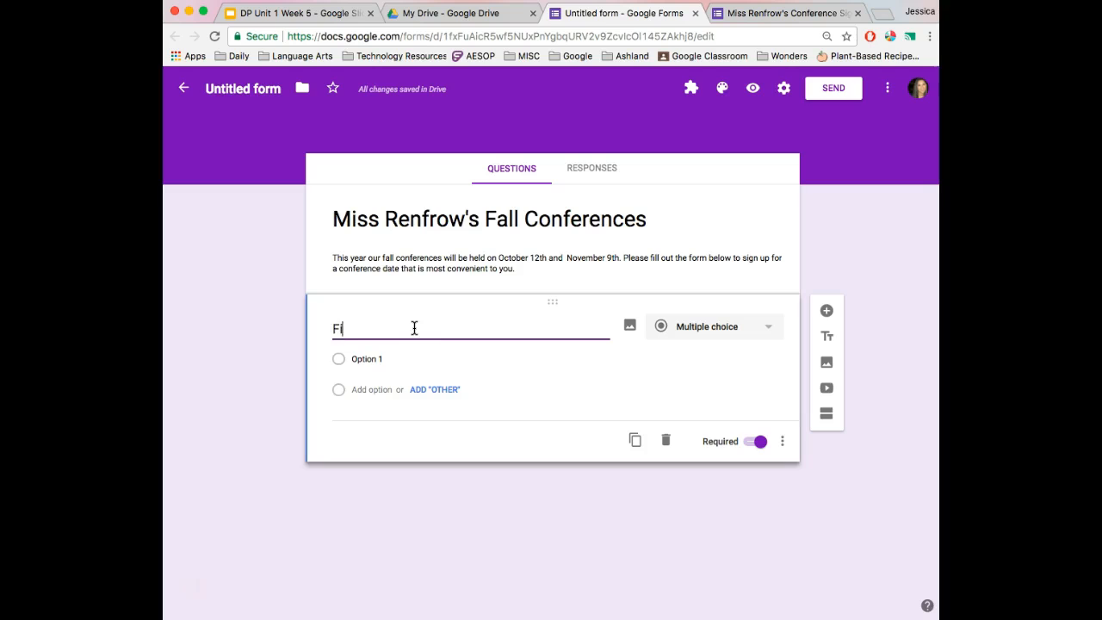
key("BackSpace")
key("BackSpace")
type("Student's first name")
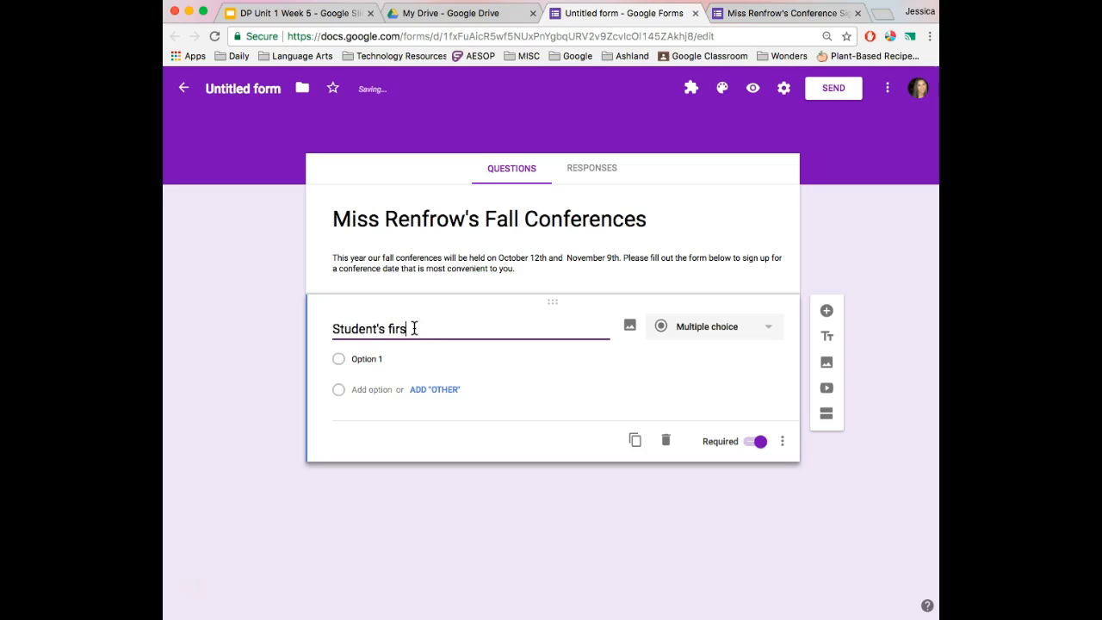
left_click(692, 320)
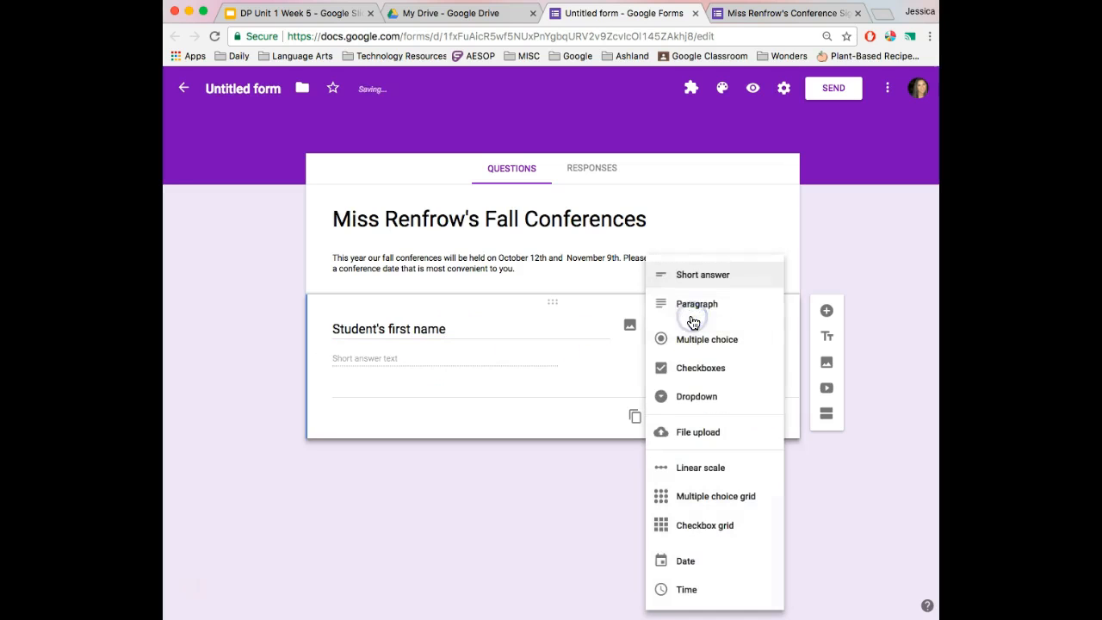
left_click(682, 286)
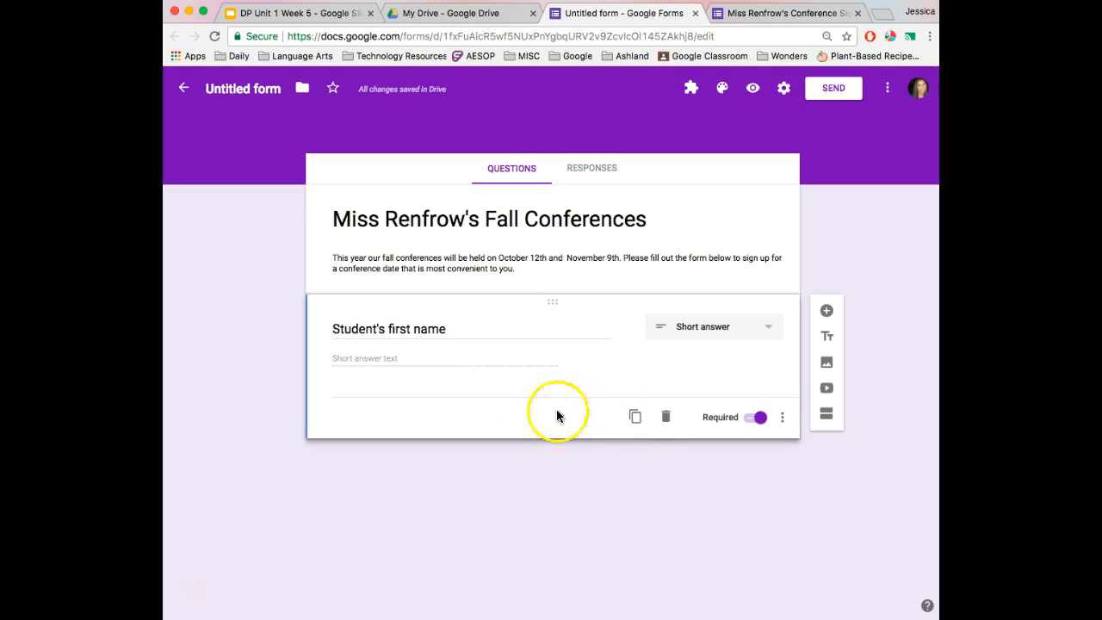
Duplicate the first-name question and retitle the copy "Student's last name"
left_click(638, 421)
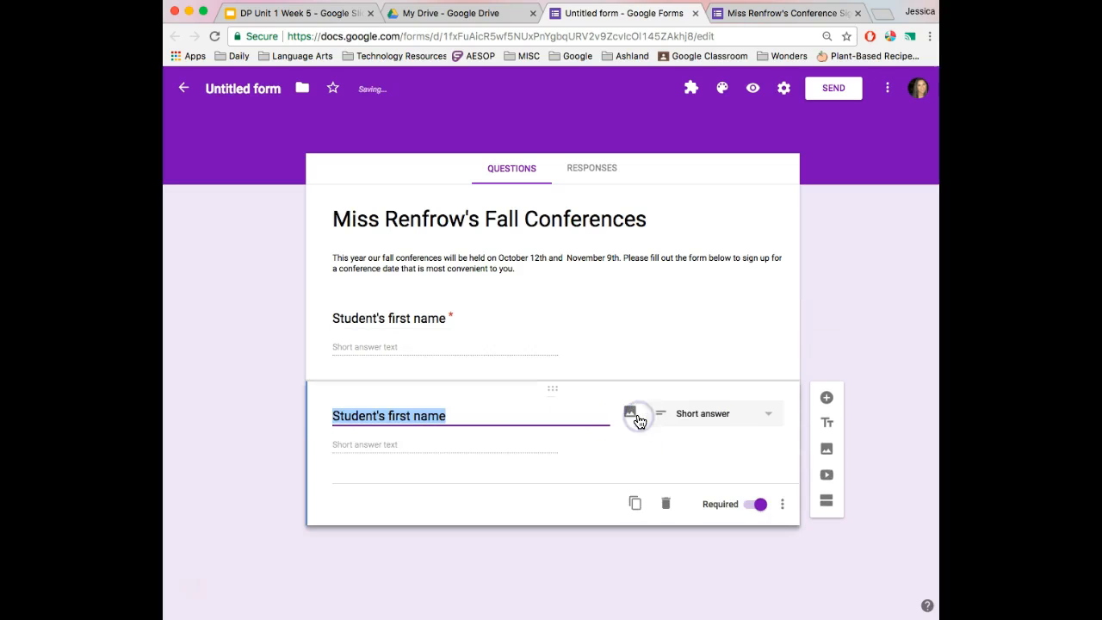
type("Studen")
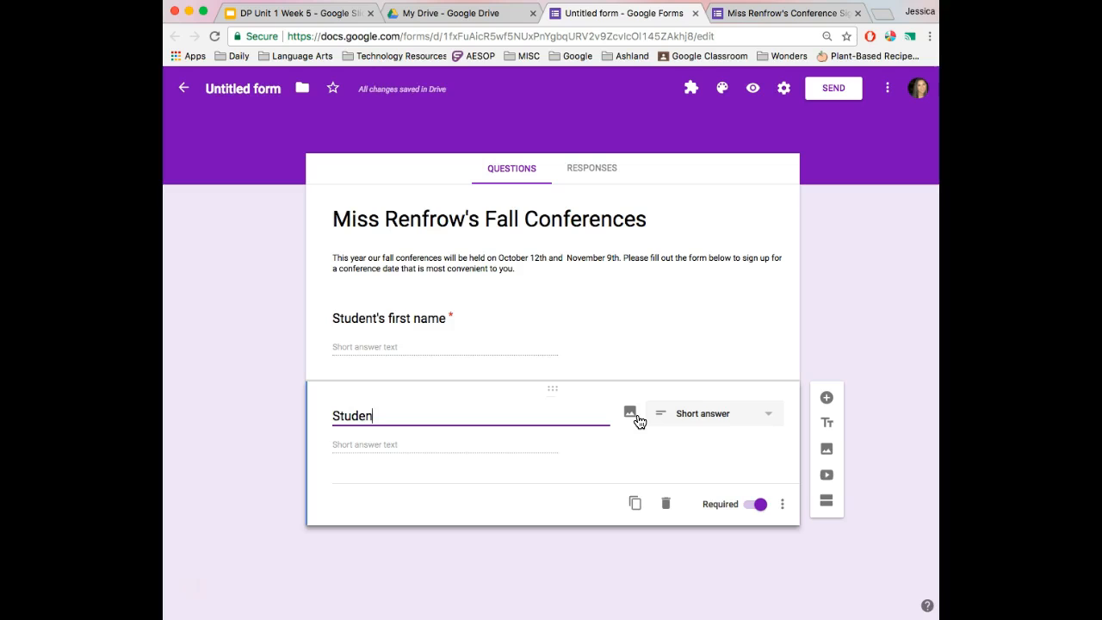
type("t's last name")
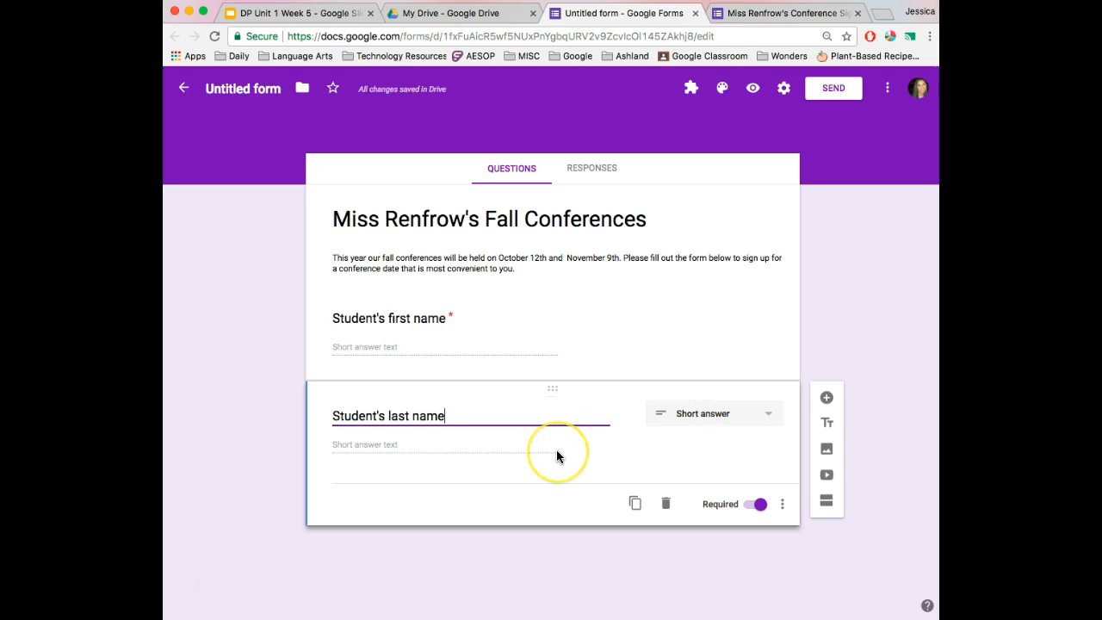
Duplicate the last-name question and retitle the copy "Parent/Guardian's first and last name"
left_click(634, 504)
type("Paren")
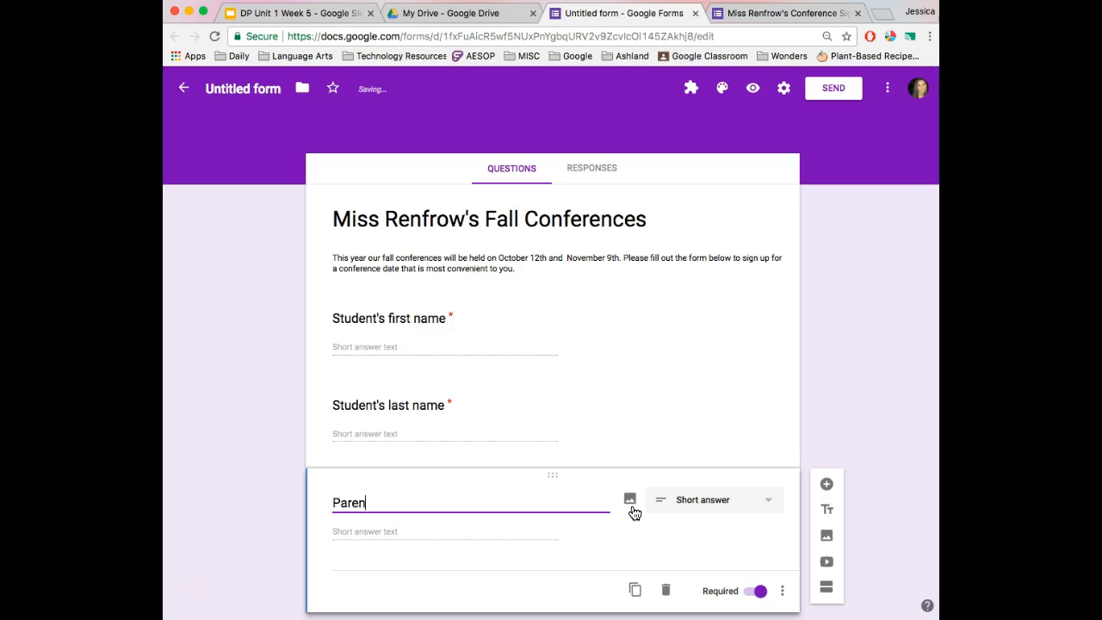
type("t/Guardian's f")
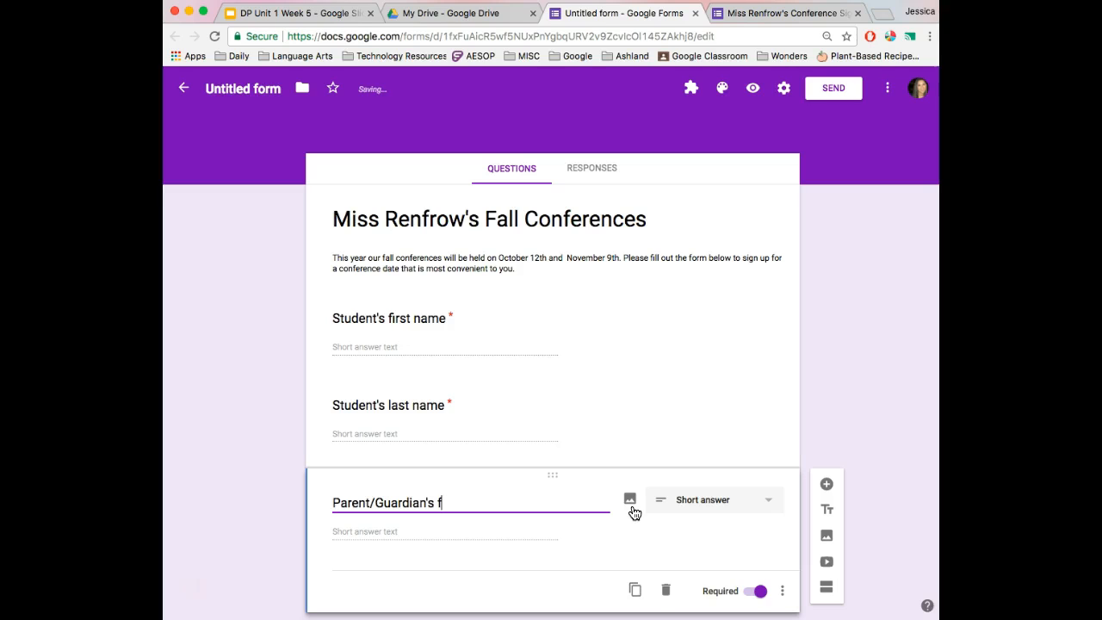
type("irst and last name")
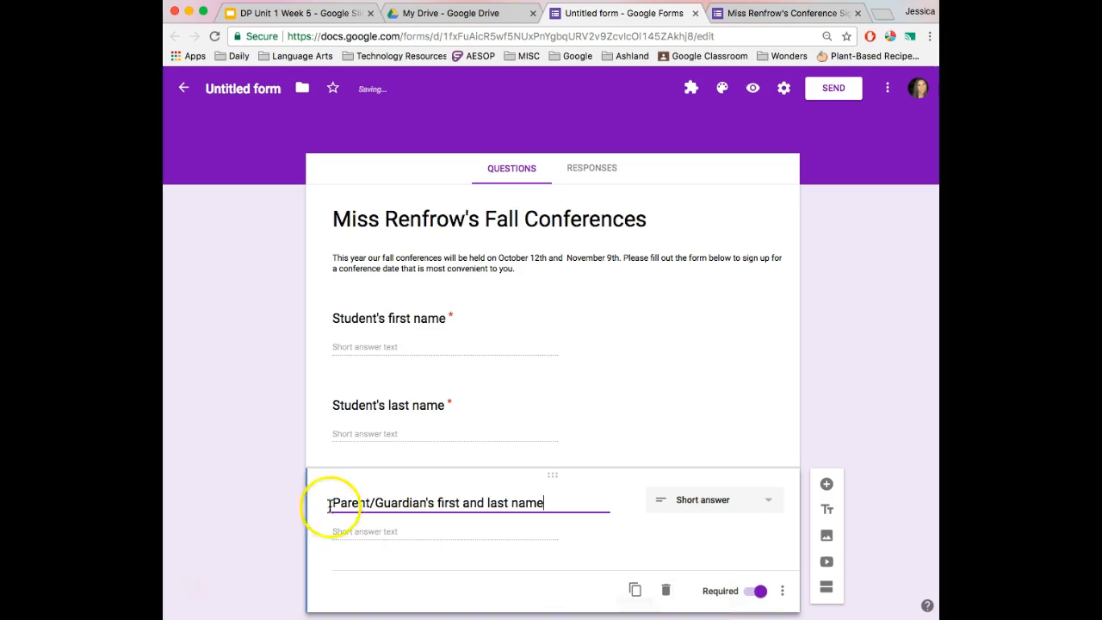
left_click(294, 494)
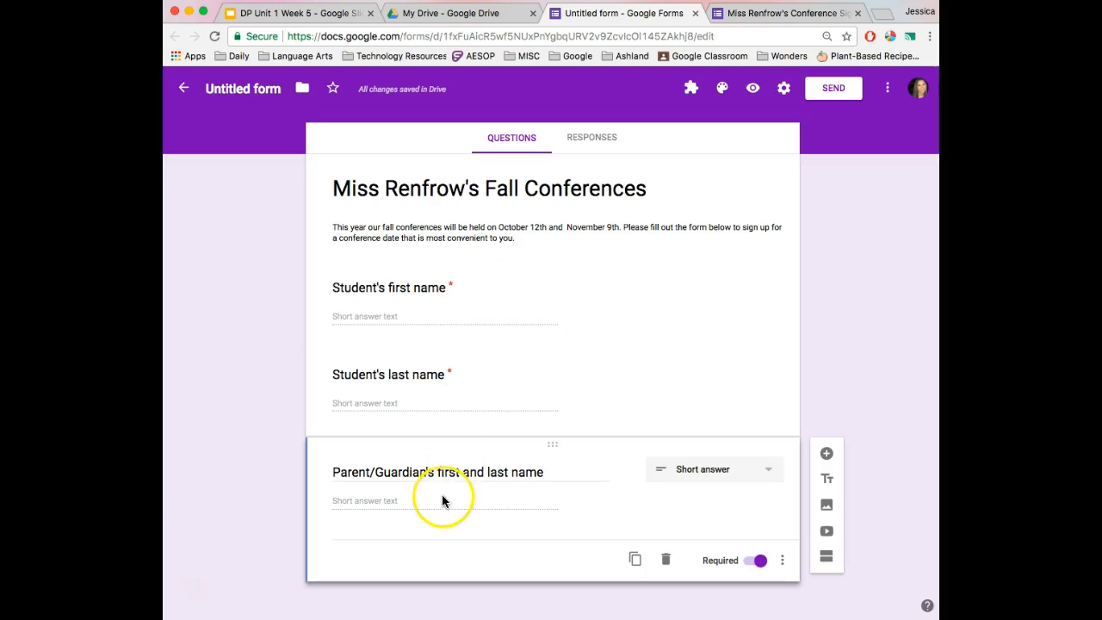
In the form settings, remove the restriction to Amherst Exempted Village Schools users, enable collecting email addresses, and save
left_click(784, 89)
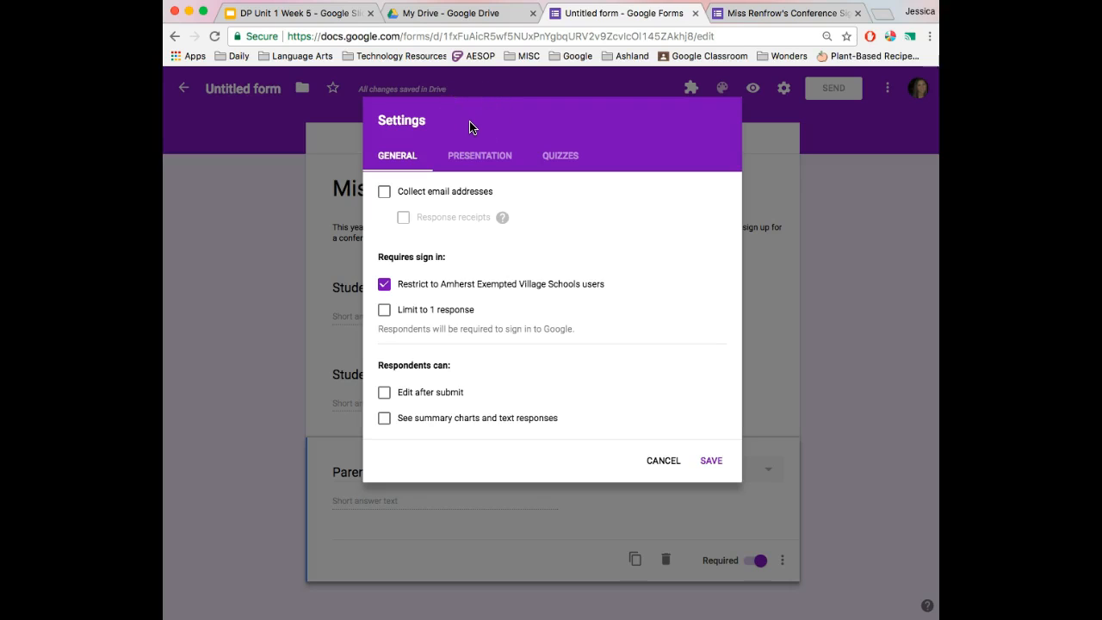
left_click(386, 289)
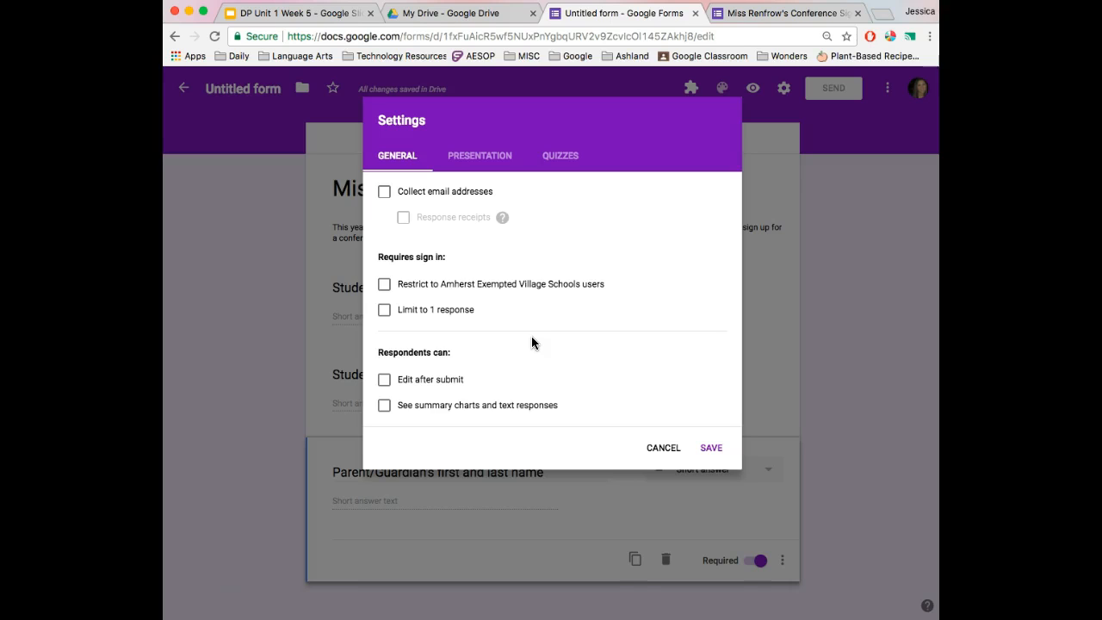
left_click(385, 192)
left_click(708, 453)
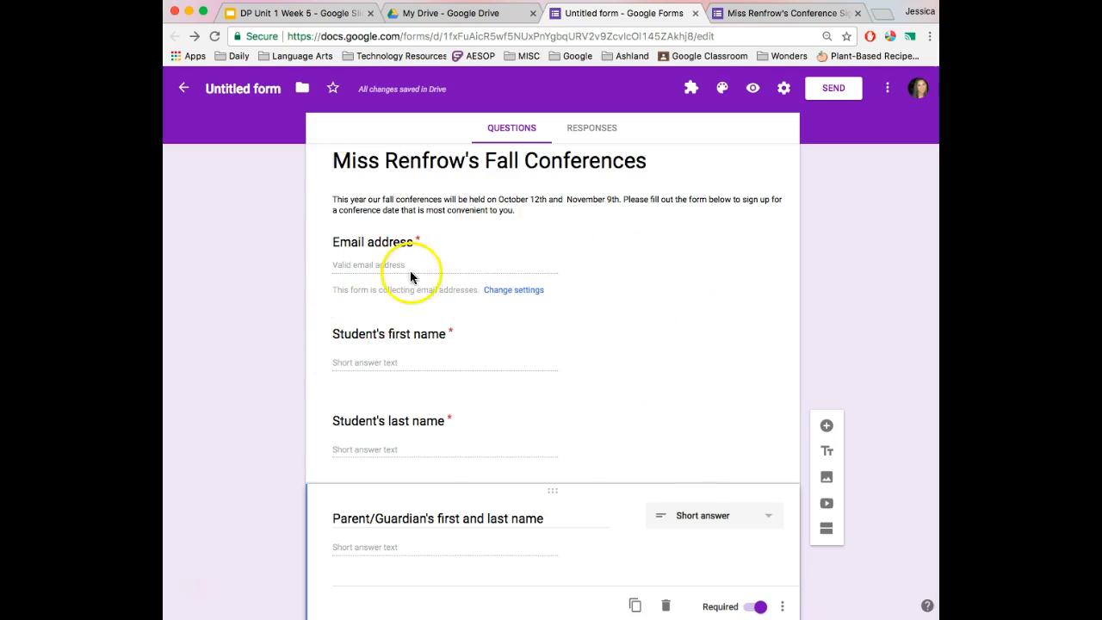
Add a title and description block below the parent/guardian question, using the "Please select a date and time" title copied from the existing conference sign-up form
scroll(561, 378, "down", 2)
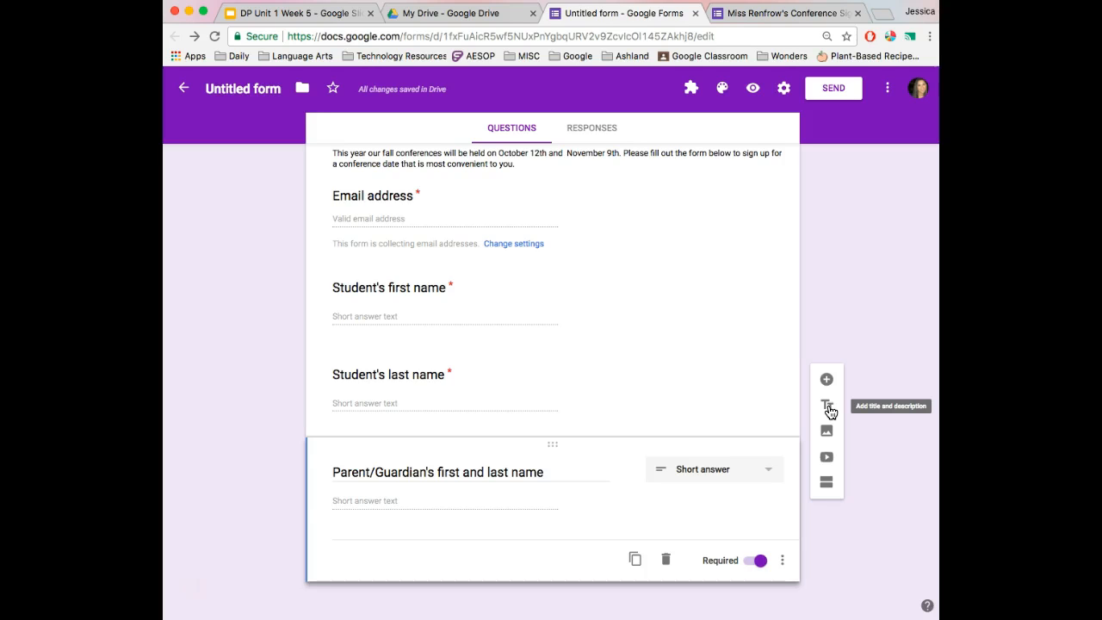
left_click(828, 406)
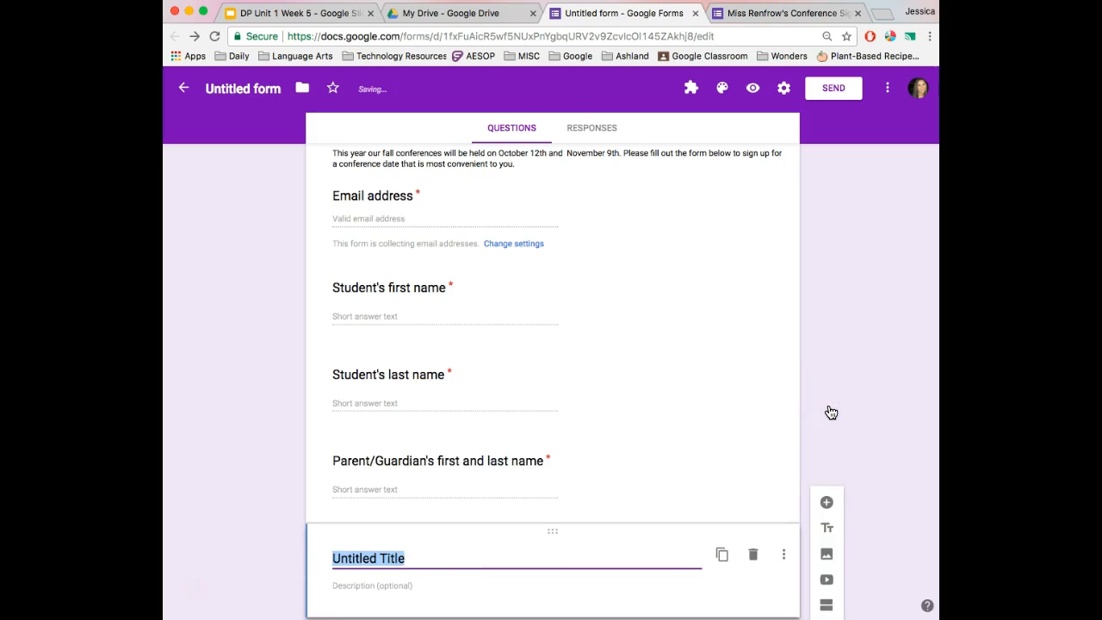
left_click(790, 17)
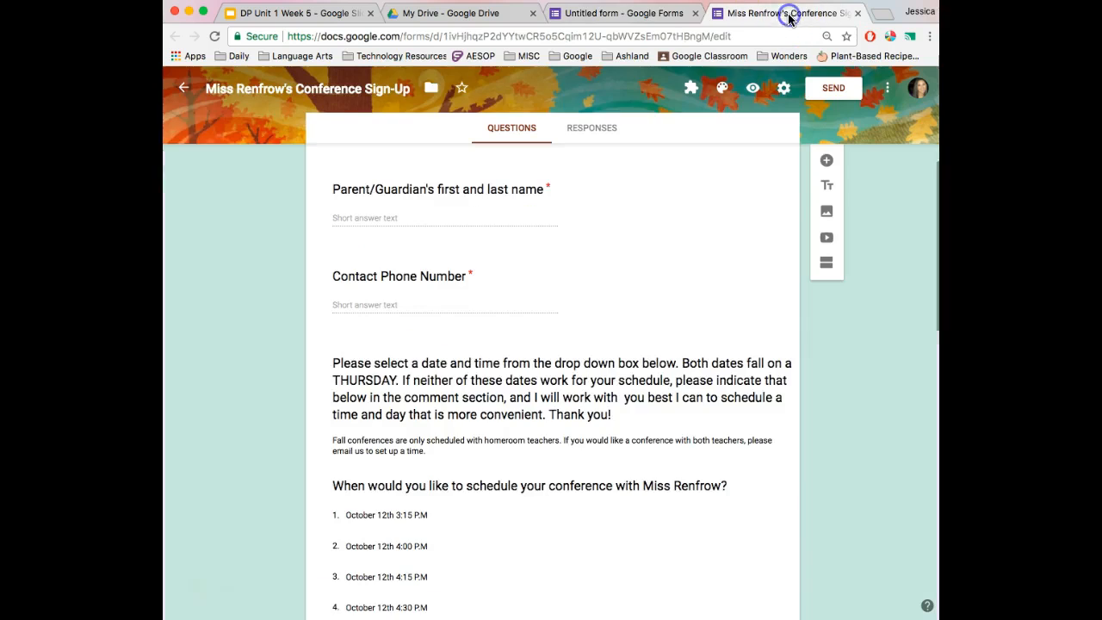
triple_click(337, 365)
key("super+c")
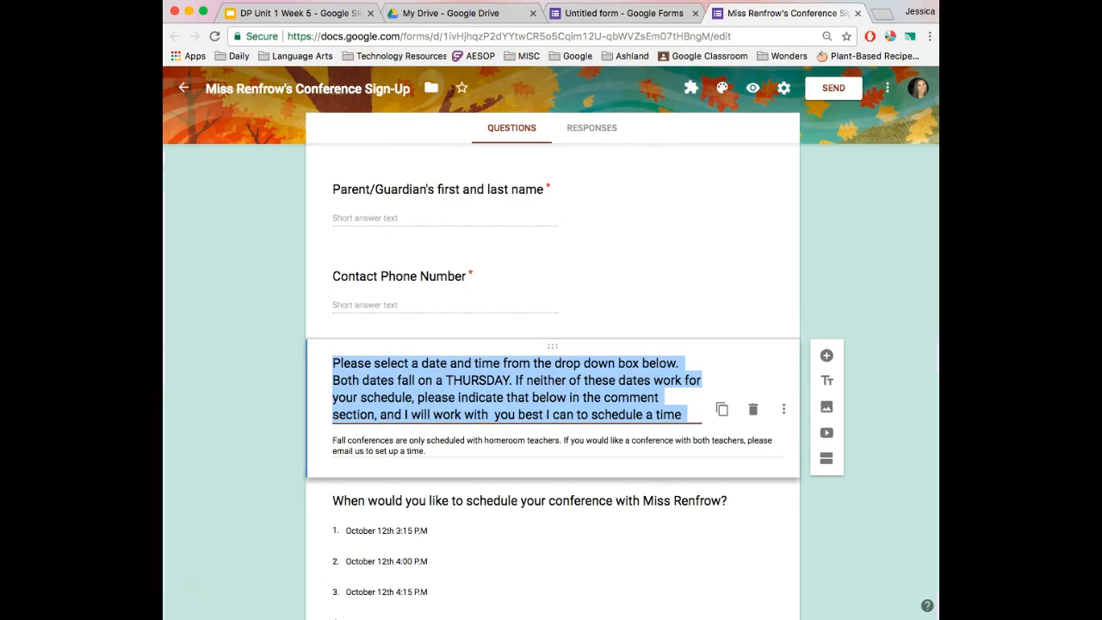
left_click(624, 13)
key("super+v")
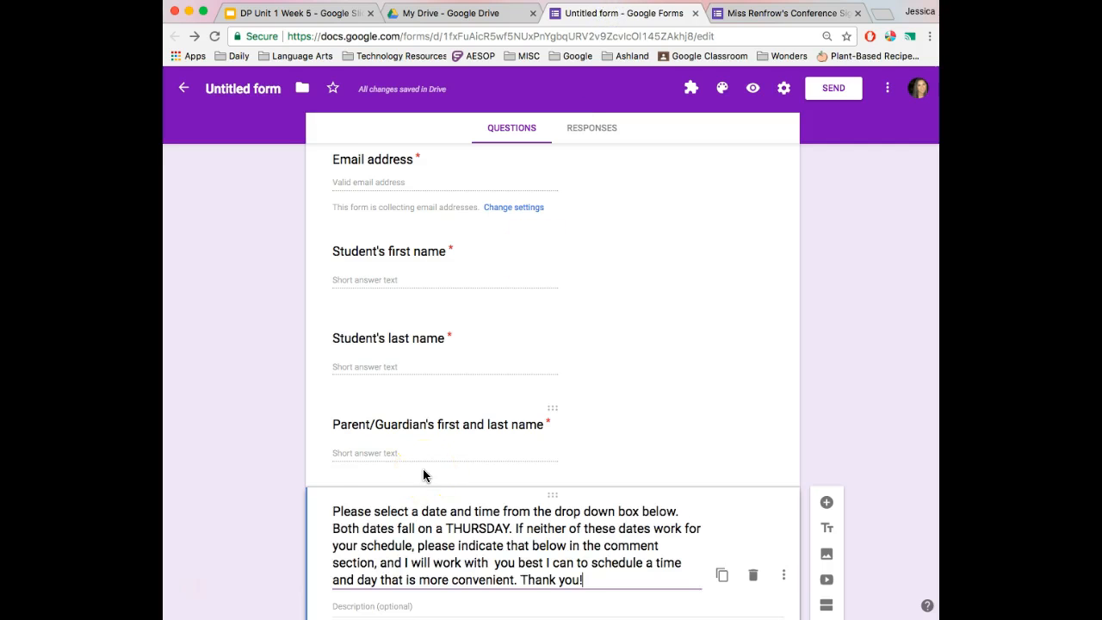
Delete the extra space between "with" and "you" in the "Please select a date and time" title
scroll(259, 473, "down", 2)
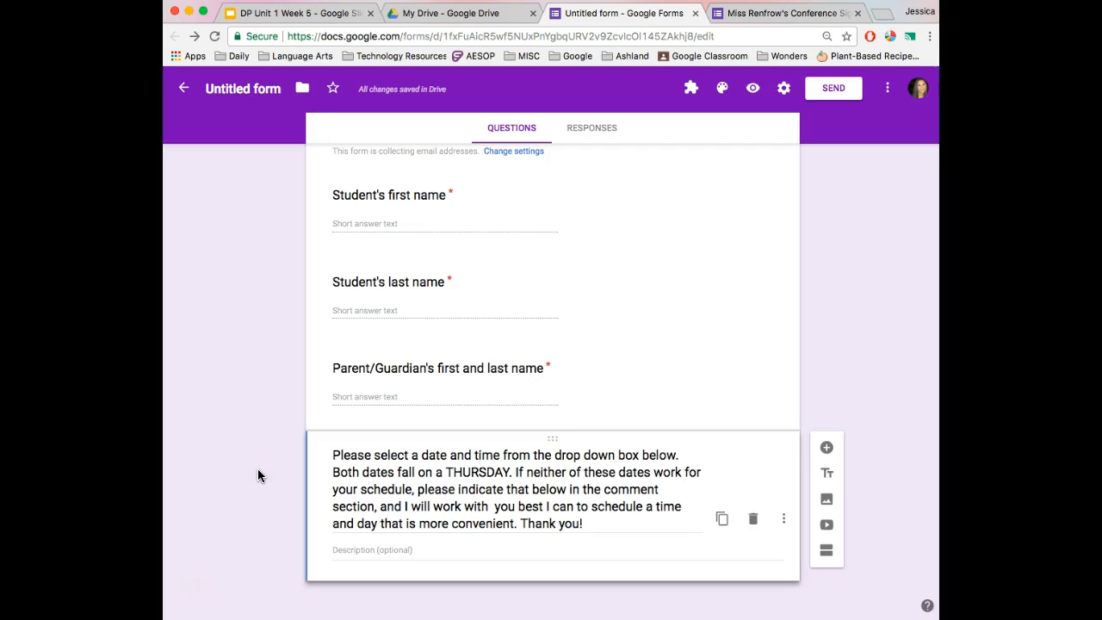
triple_click(493, 510)
left_click(493, 508)
key("BackSpace")
left_click(878, 445)
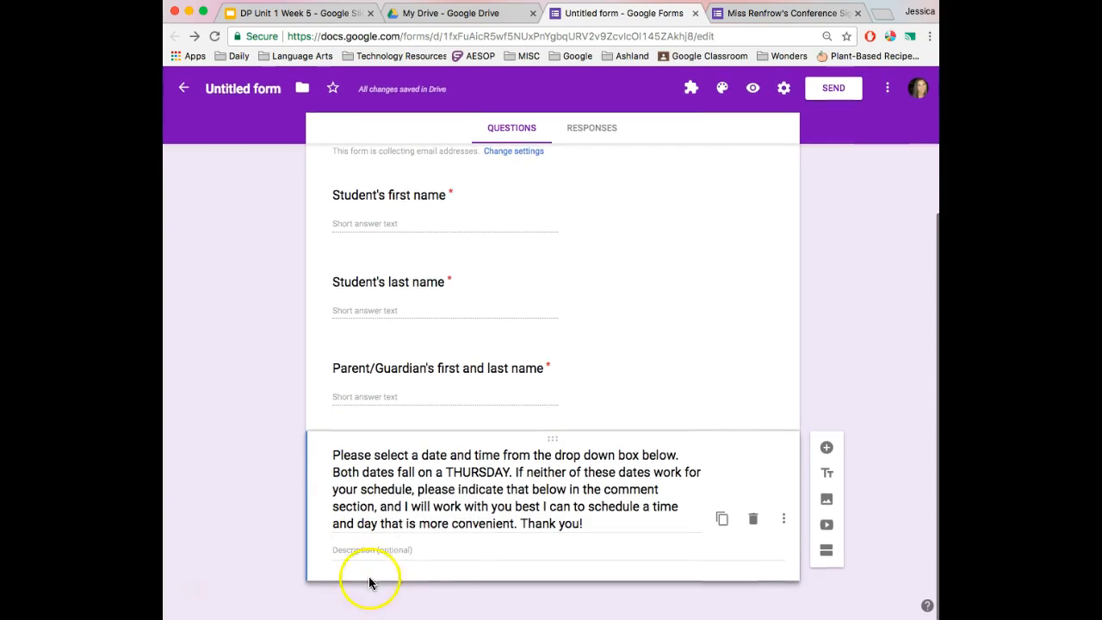
Copy the homeroom-teacher scheduling note from the existing sign-up form into the description of the new "Please select a date and time" block
left_click(780, 13)
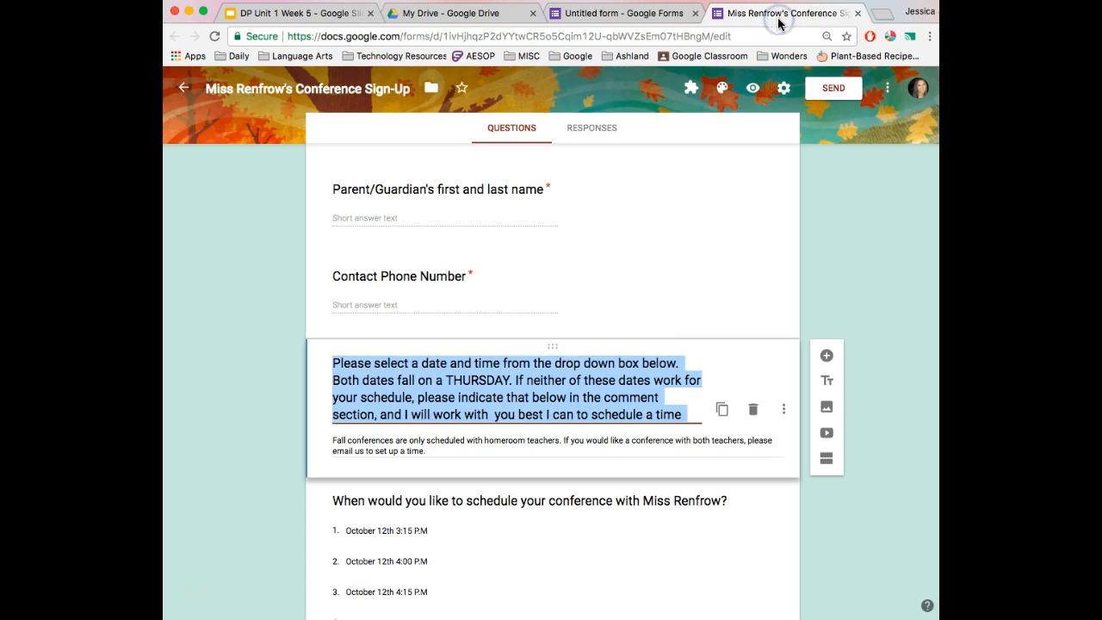
triple_click(401, 450)
key("super+c")
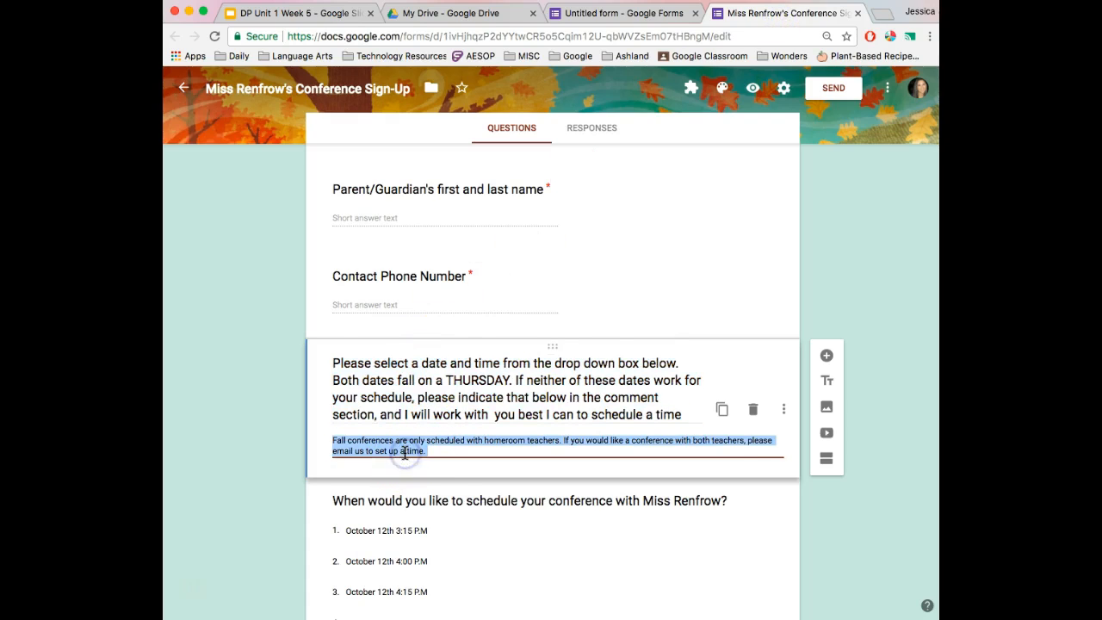
left_click(605, 13)
left_click(380, 549)
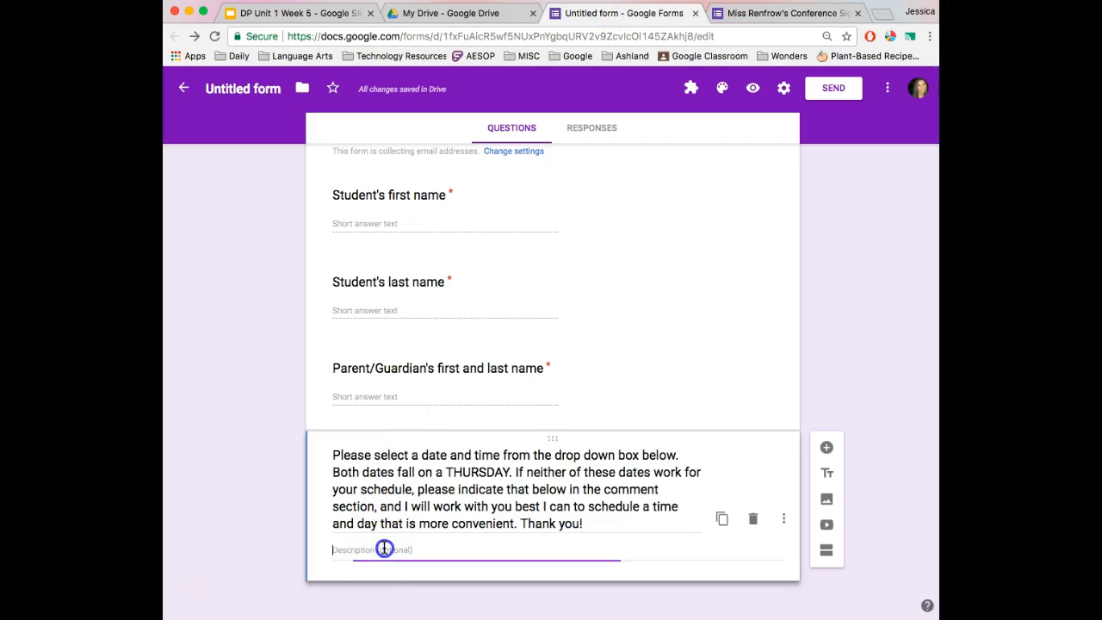
key("super+v")
left_click(272, 515)
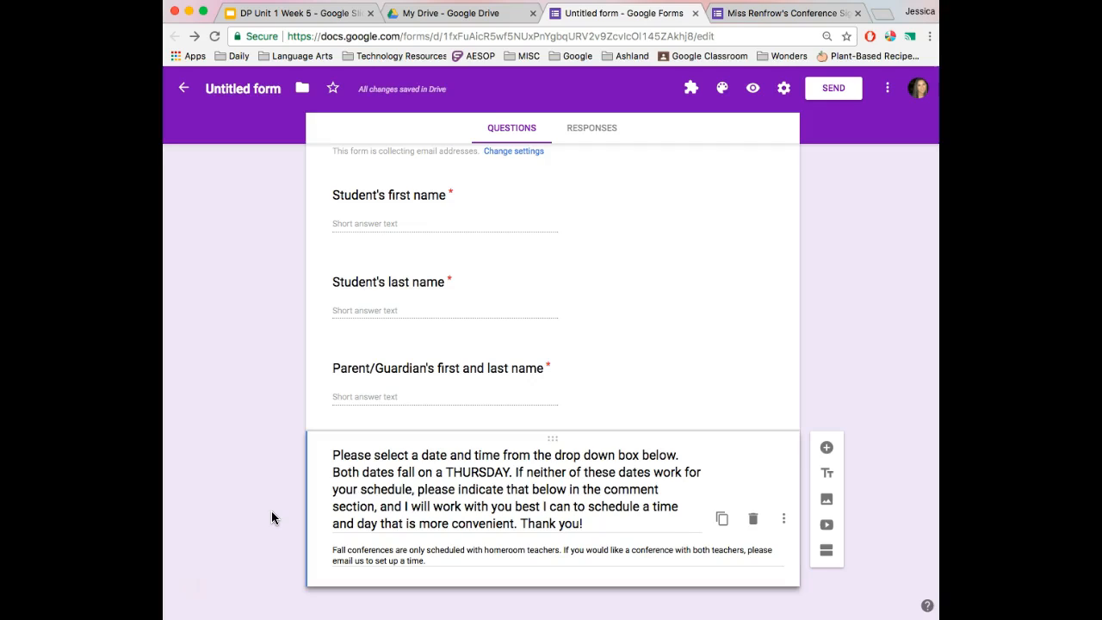
Add a new question below the scheduling instructions block and set its type to Dropdown
scroll(271, 517, "down", 1)
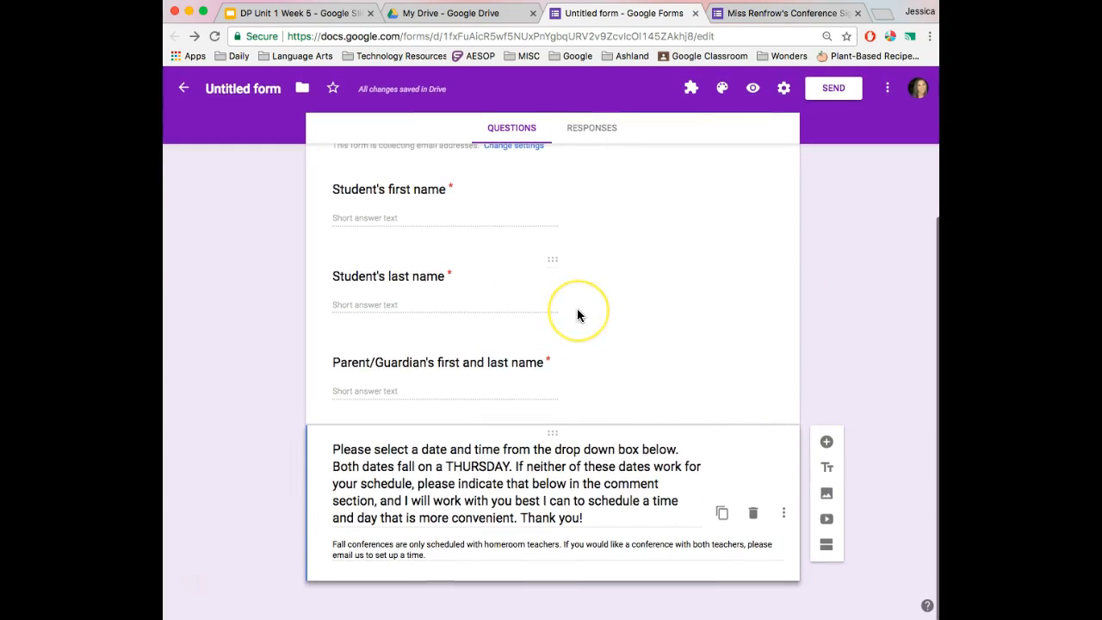
scroll(576, 315, "up", 1)
scroll(578, 315, "up", 2)
scroll(577, 315, "down", 4)
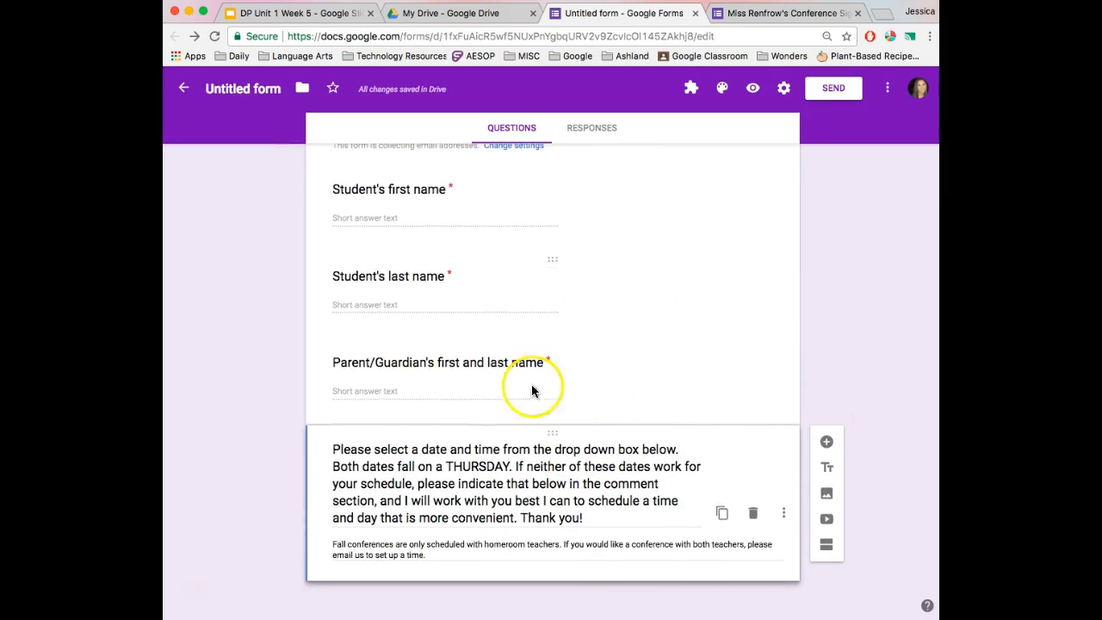
left_click(826, 442)
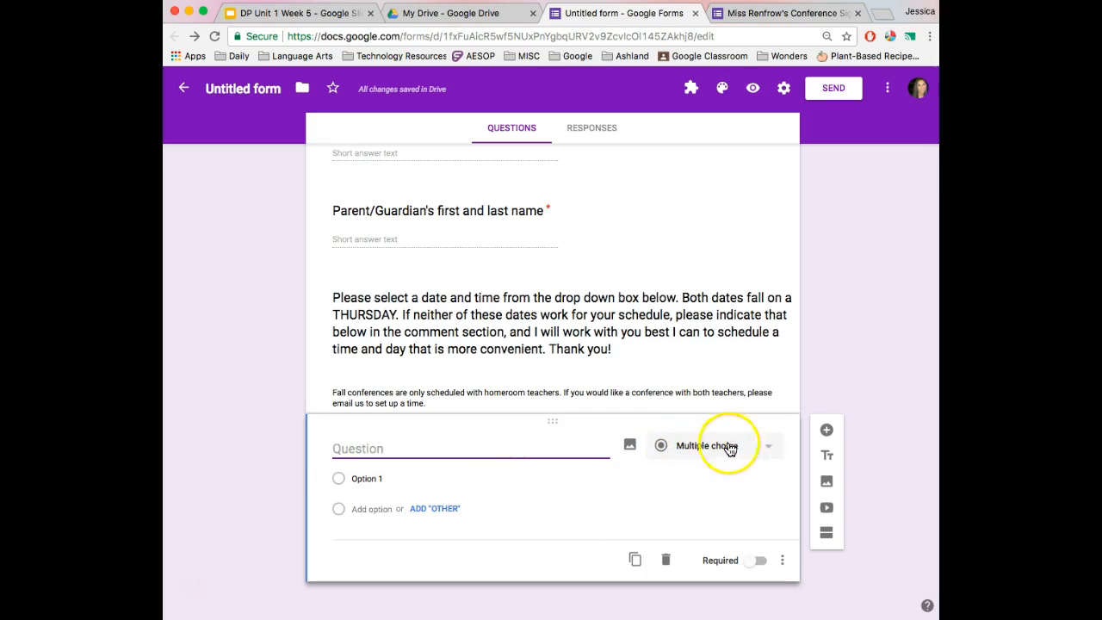
left_click(764, 453)
left_click(698, 400)
Title the dropdown question "Select a time and date from the list below to meet with" followed by the teacher's name
left_click(370, 449)
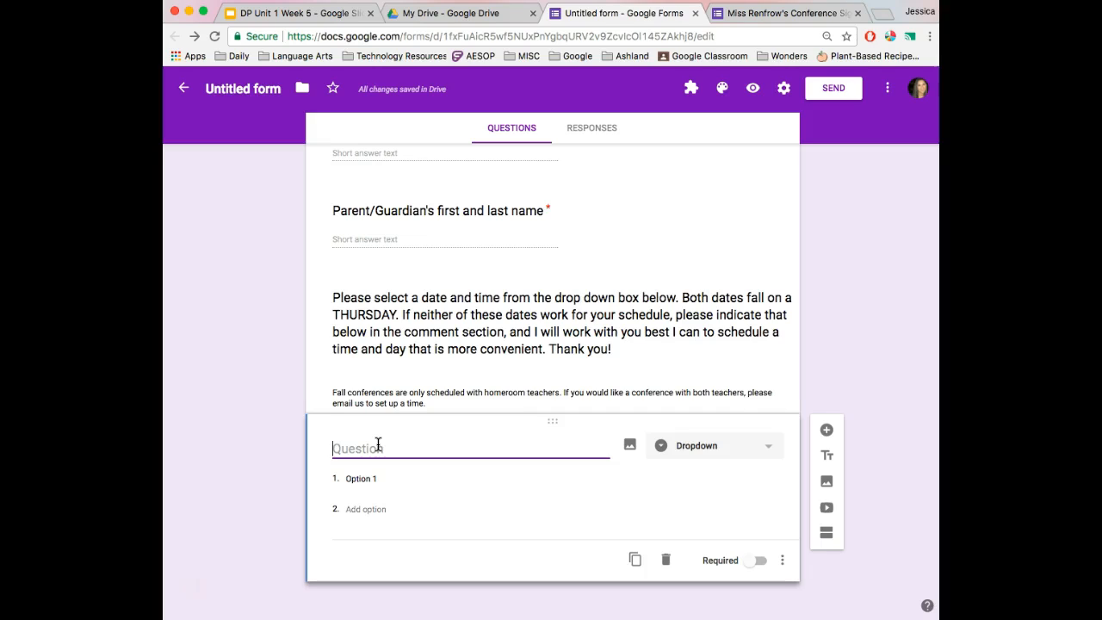
type("Select a time an")
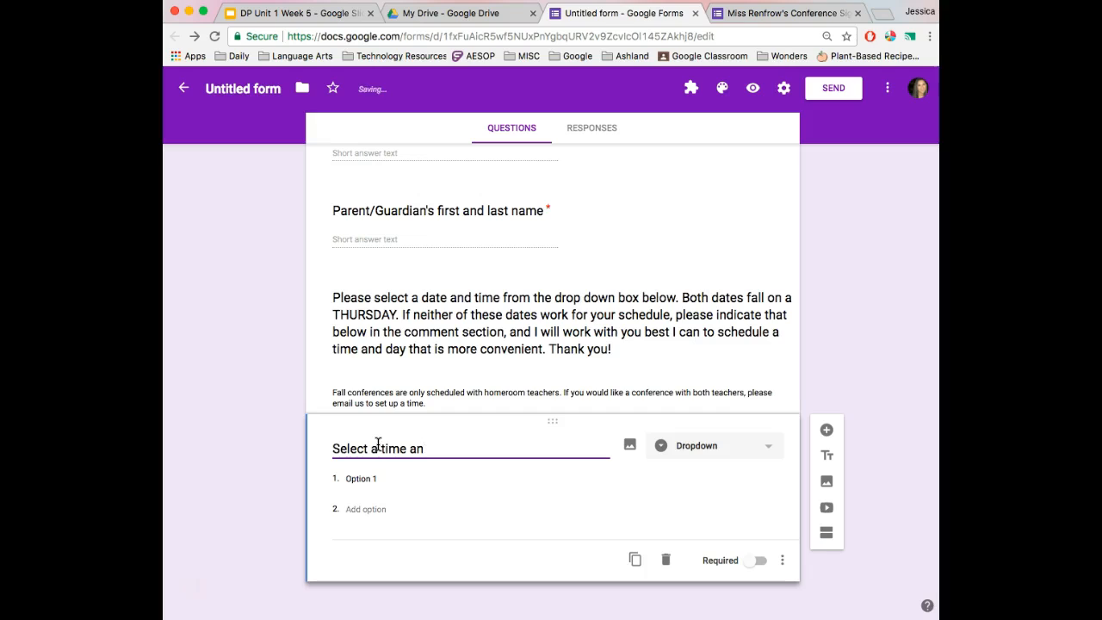
type("d date from the list be")
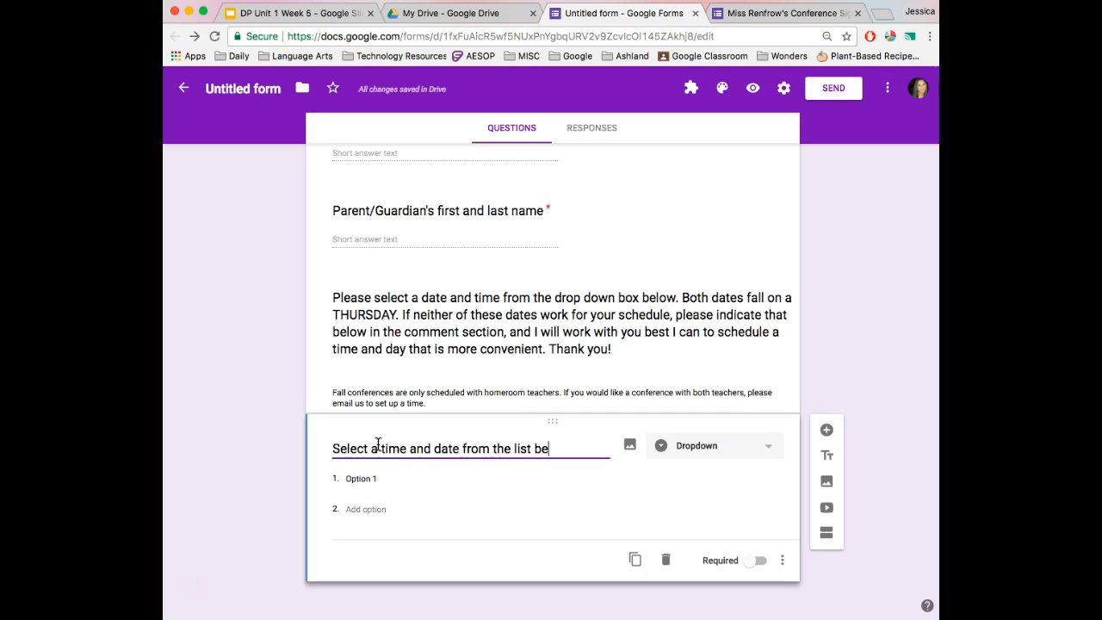
type("low to meet with Miss Renfrow")
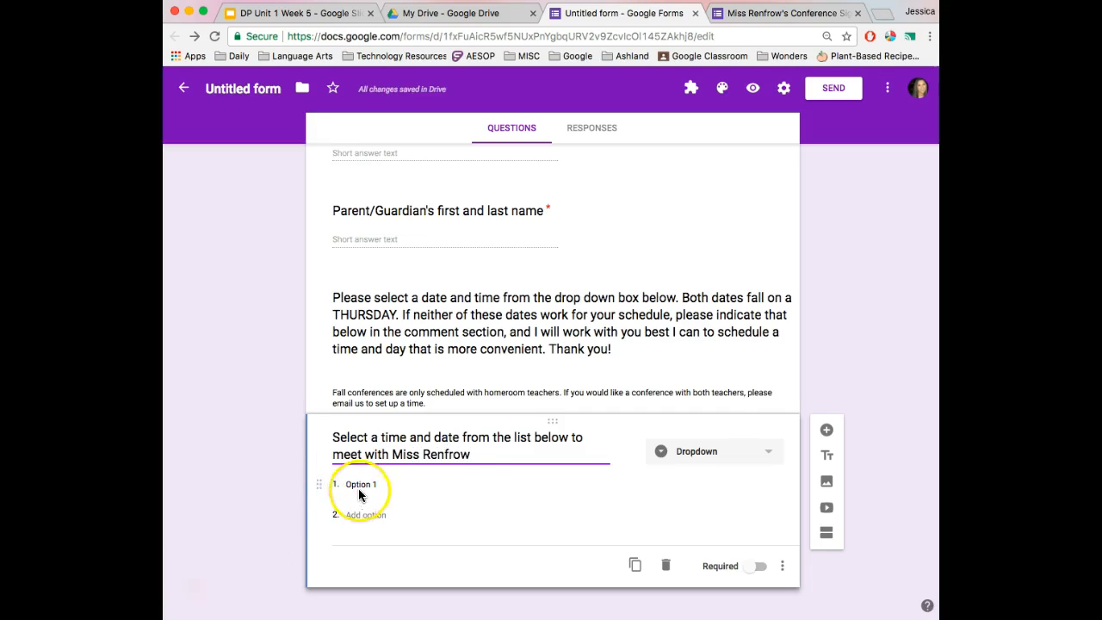
Enter "October 12th 3:00", "October 12th 3:15" and "October 12th 3:30" as the first three dropdown options
left_click(362, 485)
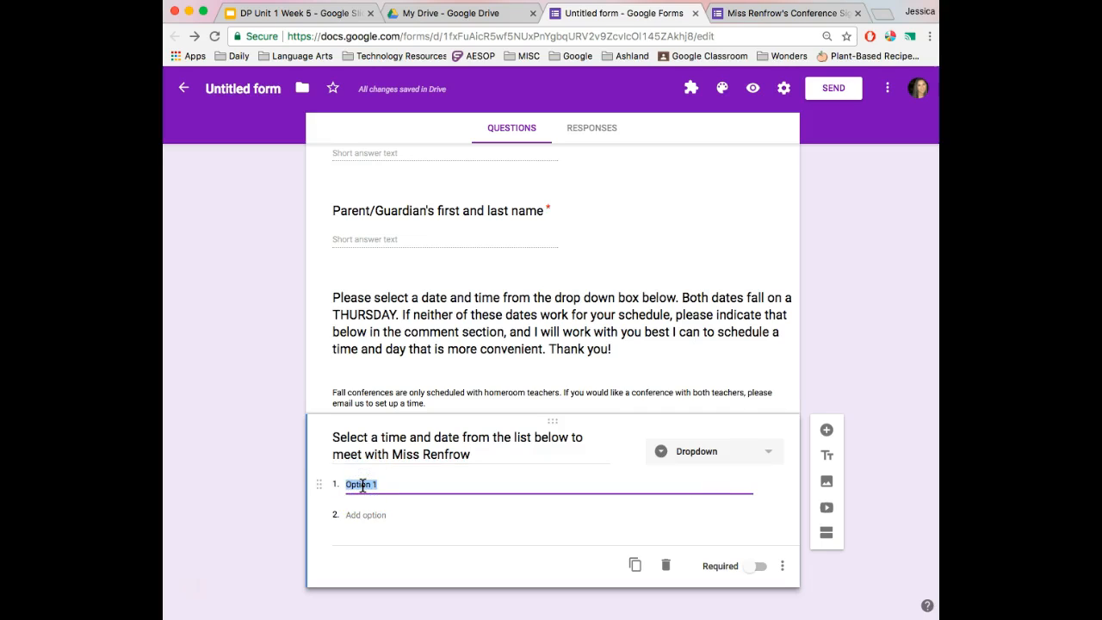
type("october 12th")
left_click_drag(393, 482, 346, 484)
left_click(412, 485)
key("Return")
type("October 12th")
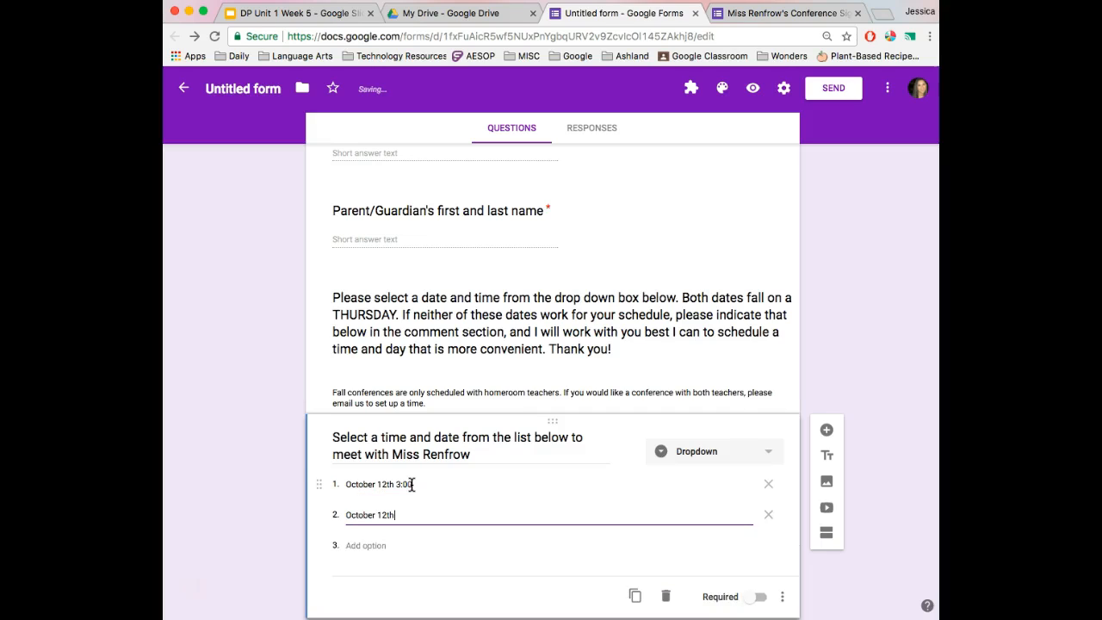
type(" 3:15")
key("Return")
type("October 12th 3:30")
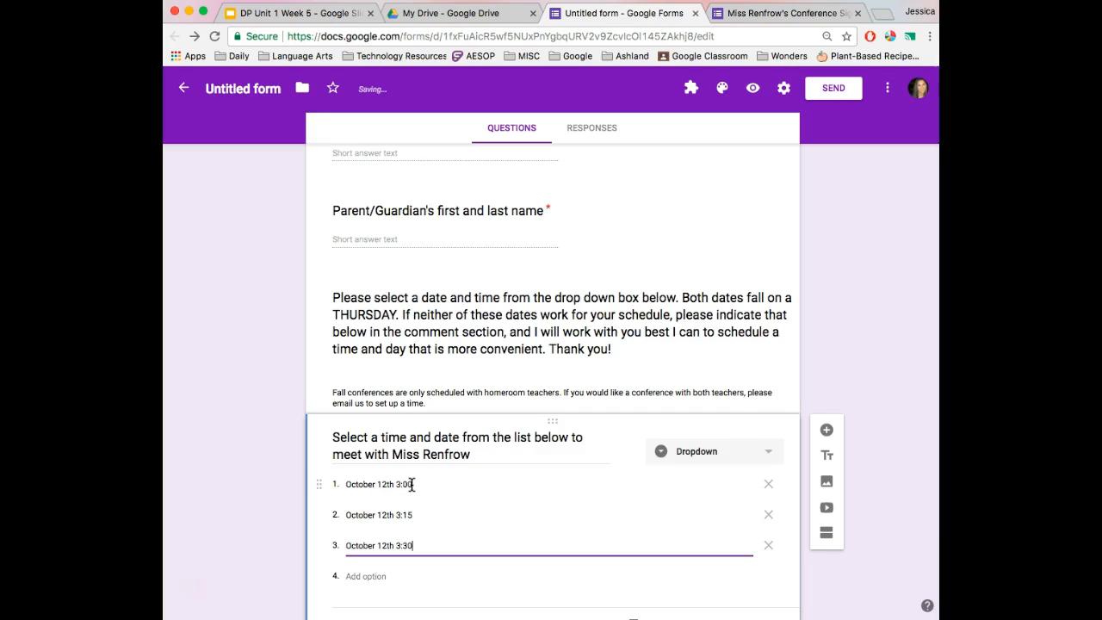
Add "October 12th 3:45" and "October 12th 4:00" as the fourth and fifth dropdown options
key("Return")
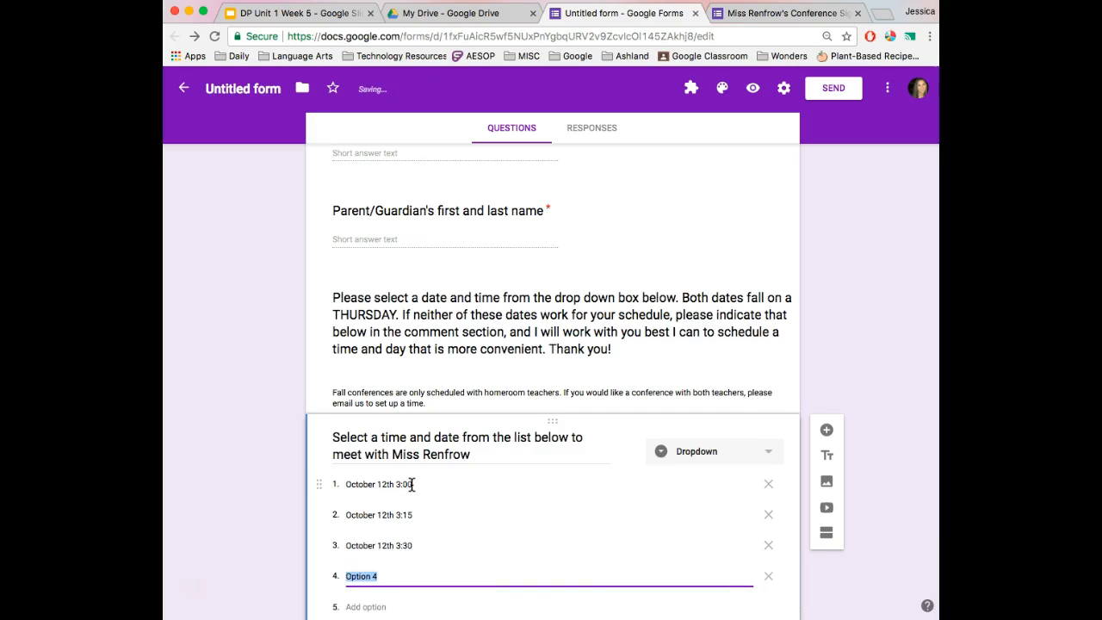
type("October 12th 3:45")
key("Return")
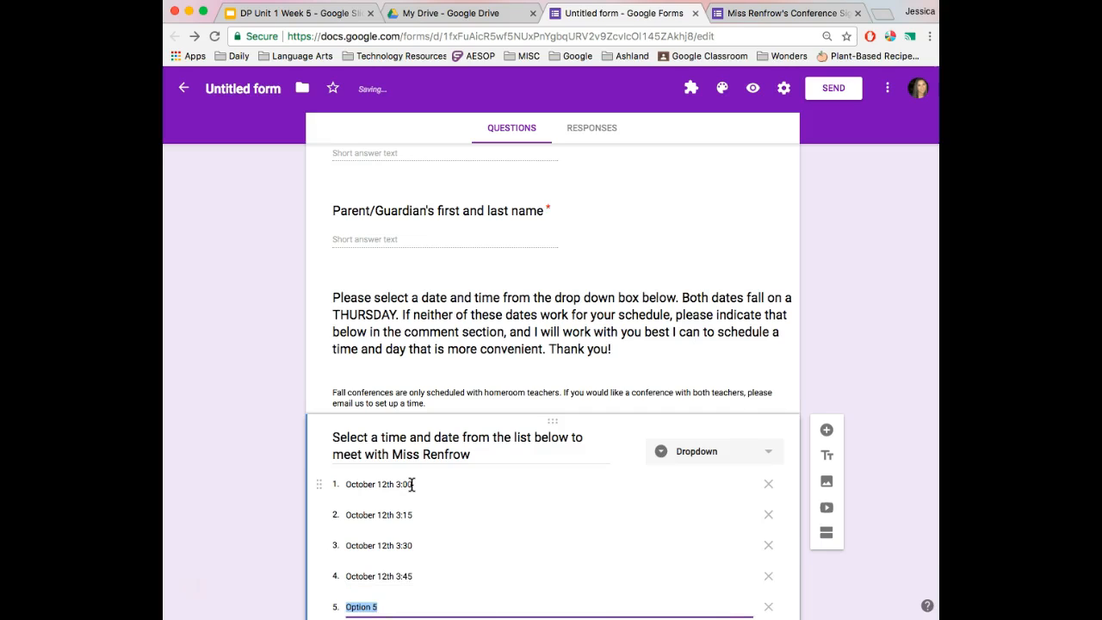
type("October 12th 4:00")
left_click(396, 607)
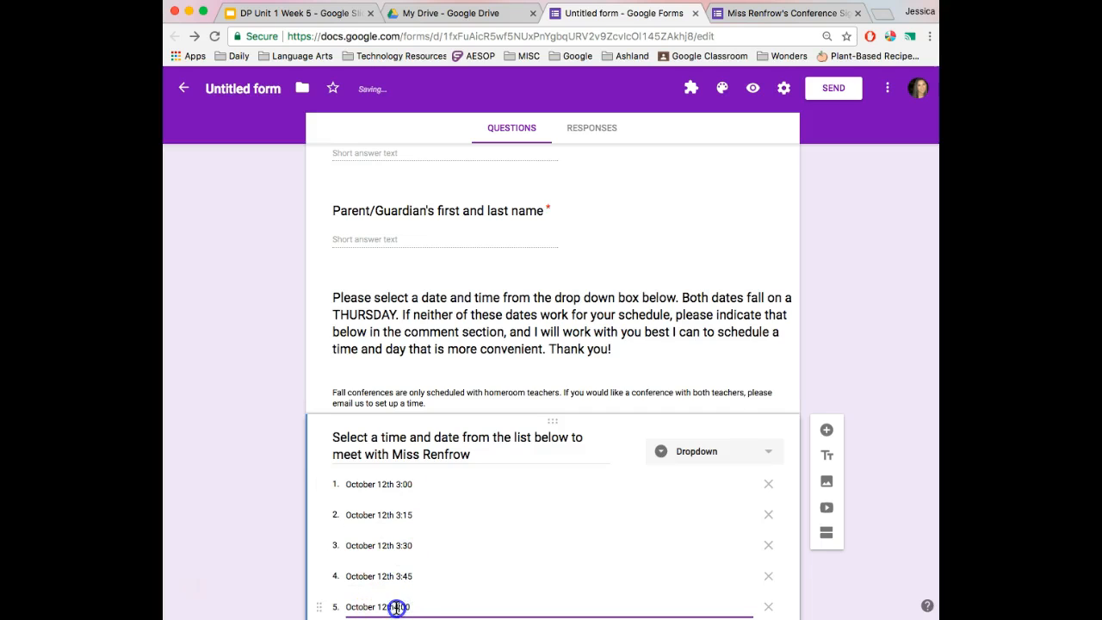
key("BackSpace")
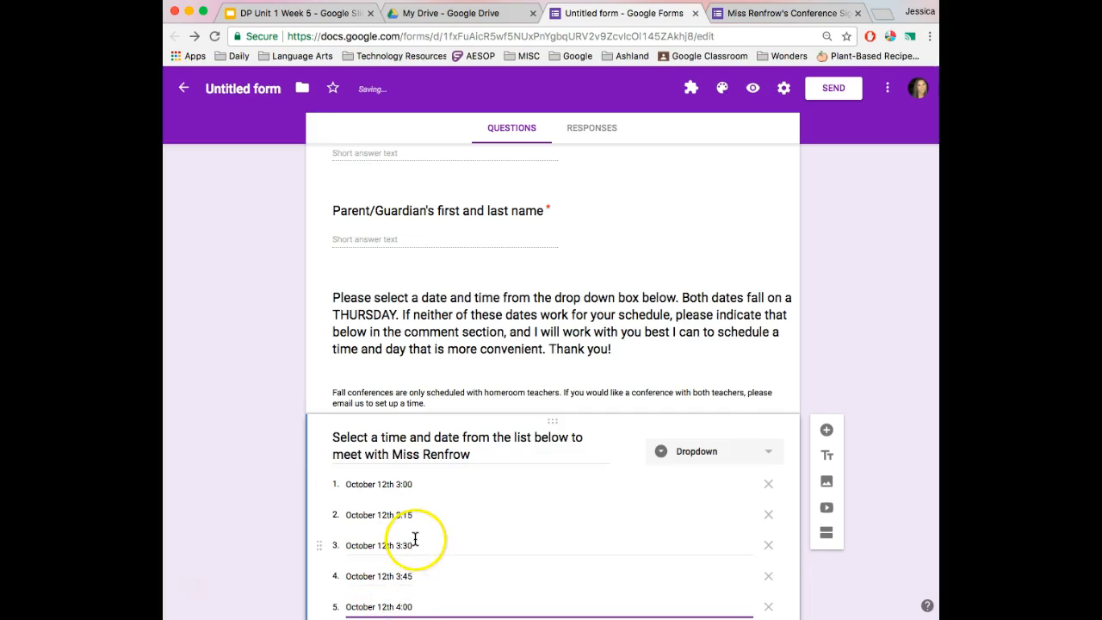
Make the date and time dropdown question required
scroll(413, 536, "down", 3)
left_click(304, 507)
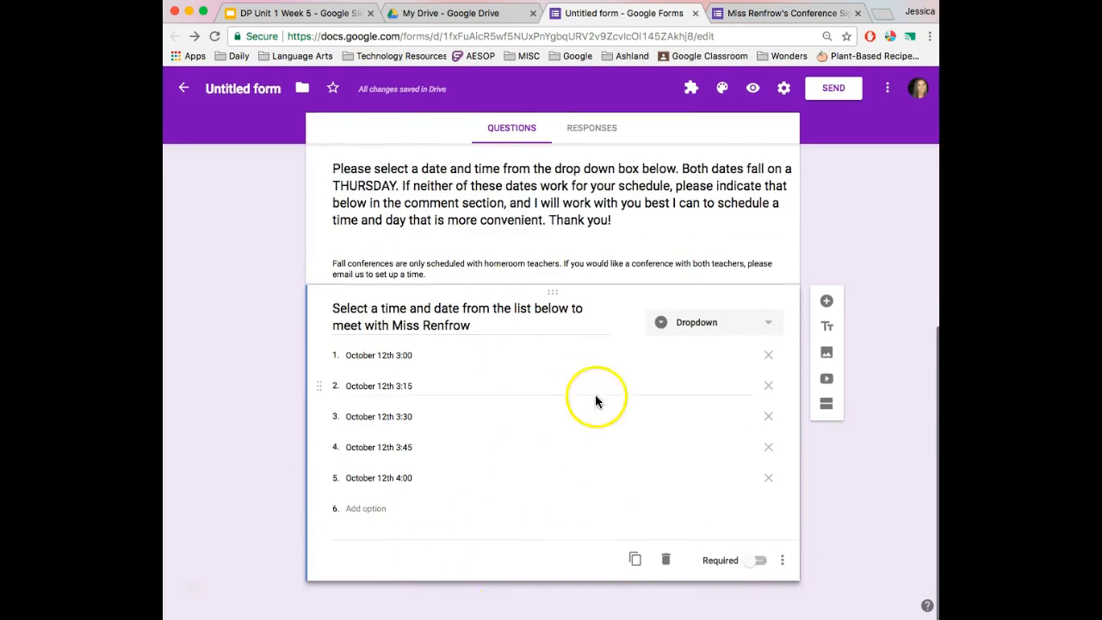
left_click(753, 562)
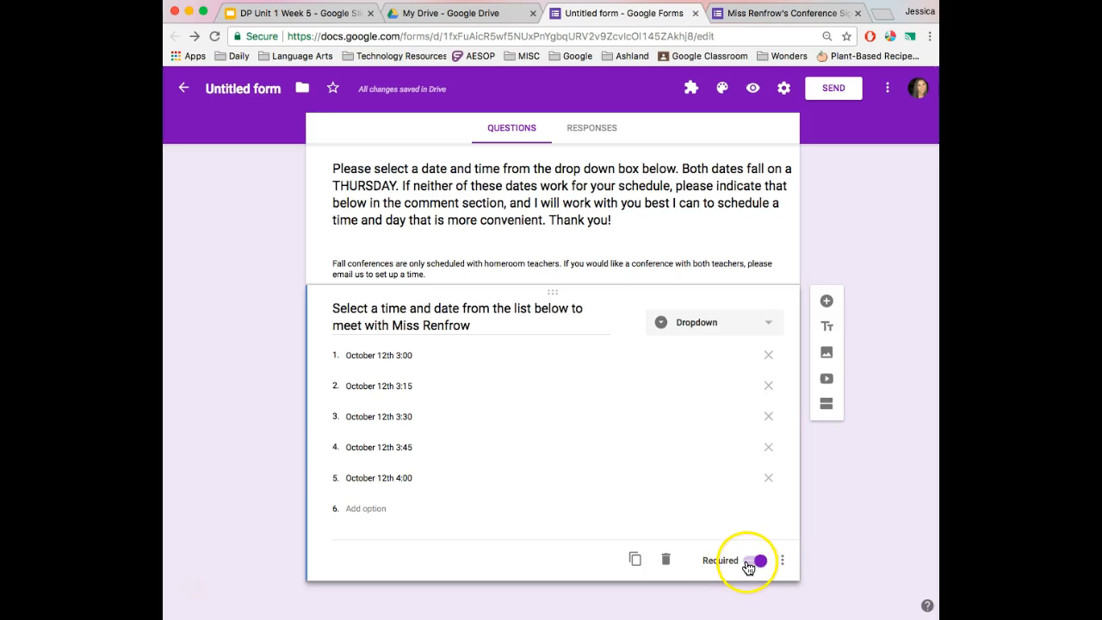
scroll(302, 458, "down", 1)
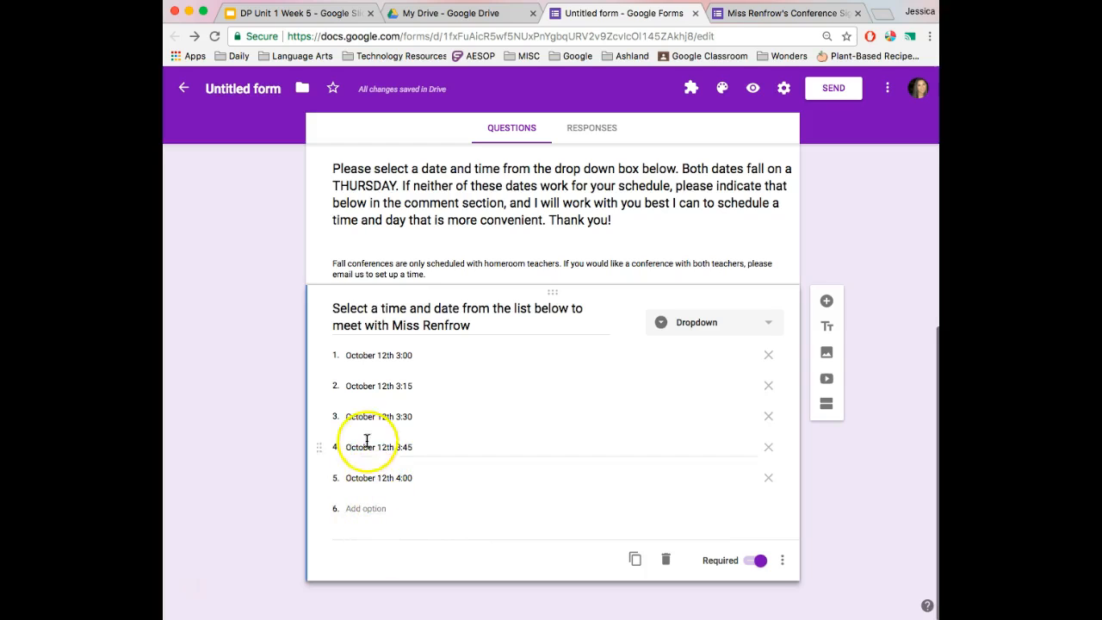
Add "October 12th 4:30" as the sixth dropdown option
left_click(417, 478)
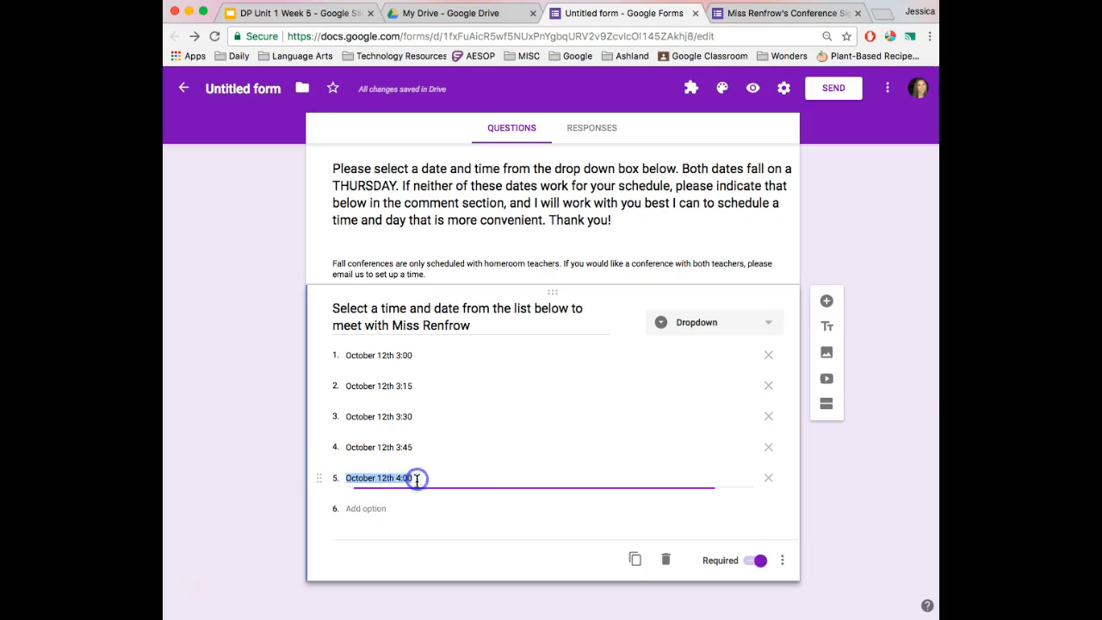
left_click(418, 477)
key("Return")
type("October 12th 4:30")
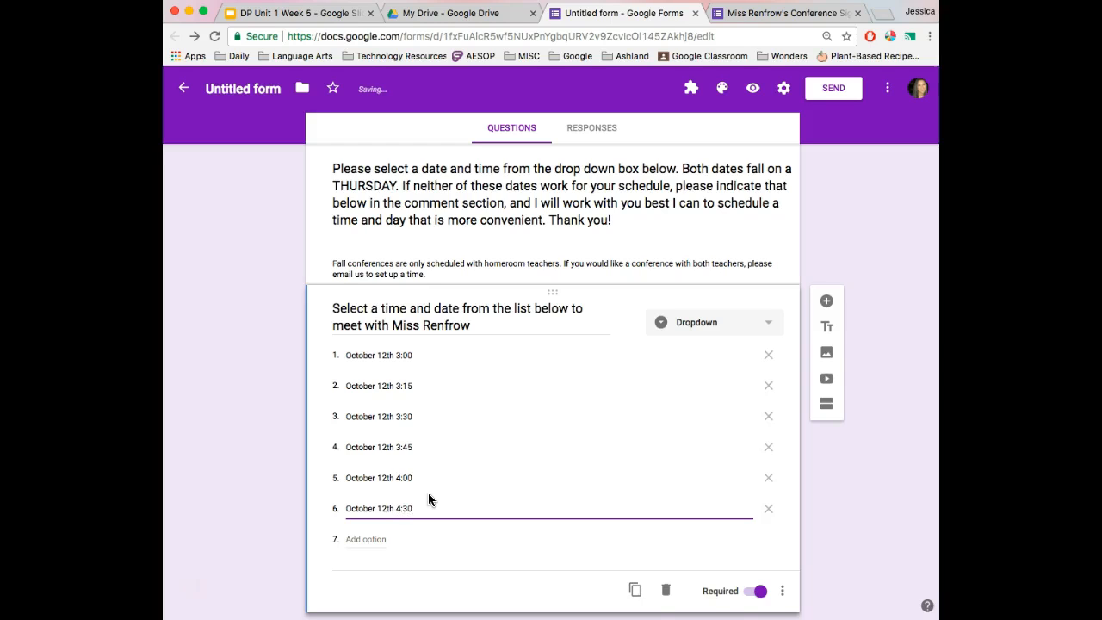
key("Return")
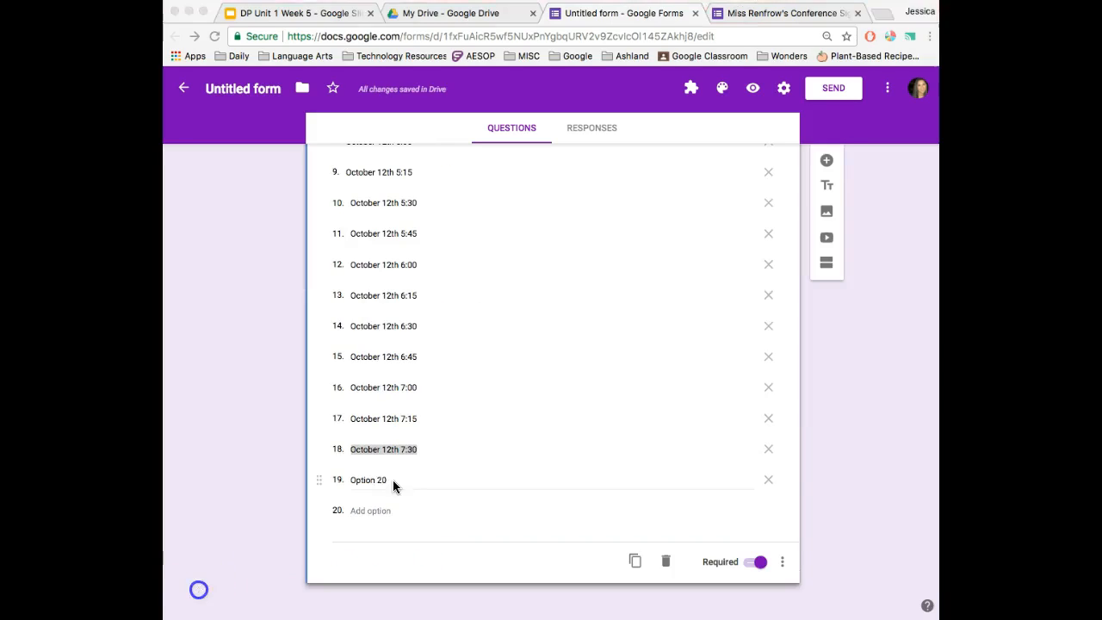
Replace the placeholder text of the dropdown option after "October 12th 7:30" with "November 9th"
left_click(389, 481)
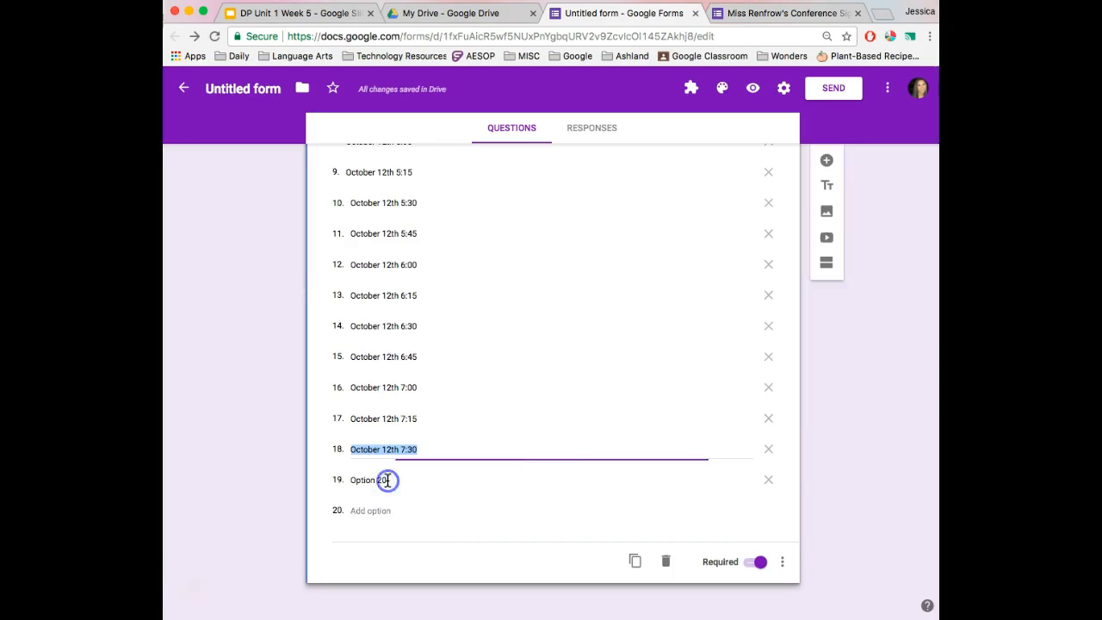
scroll(352, 423, "up", 1)
scroll(352, 422, "up", 5)
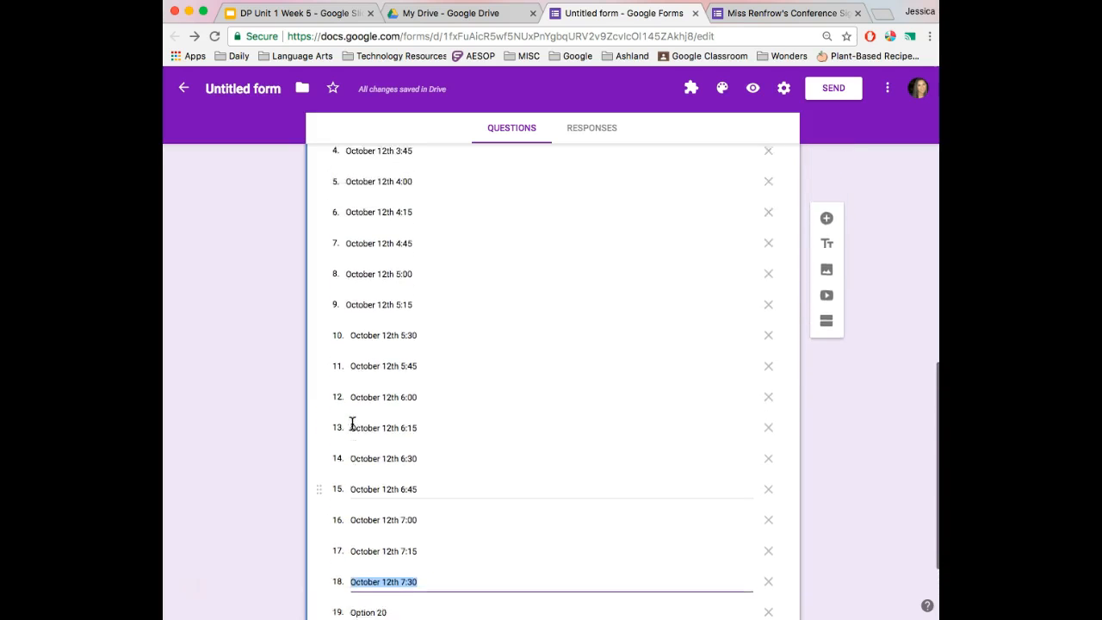
scroll(352, 422, "down", 5)
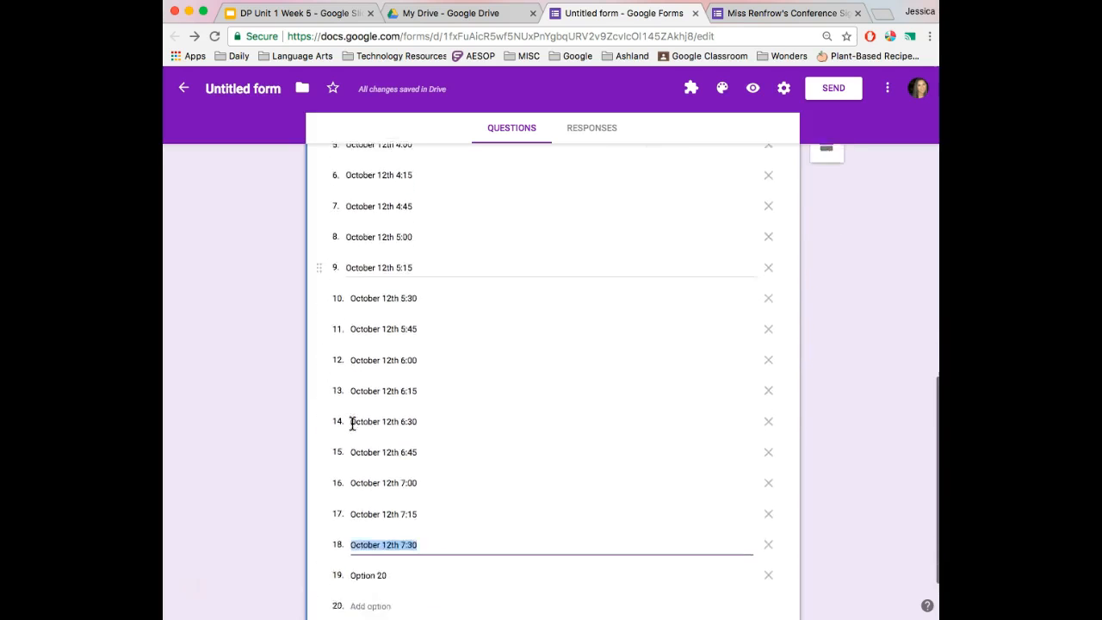
left_click(378, 494)
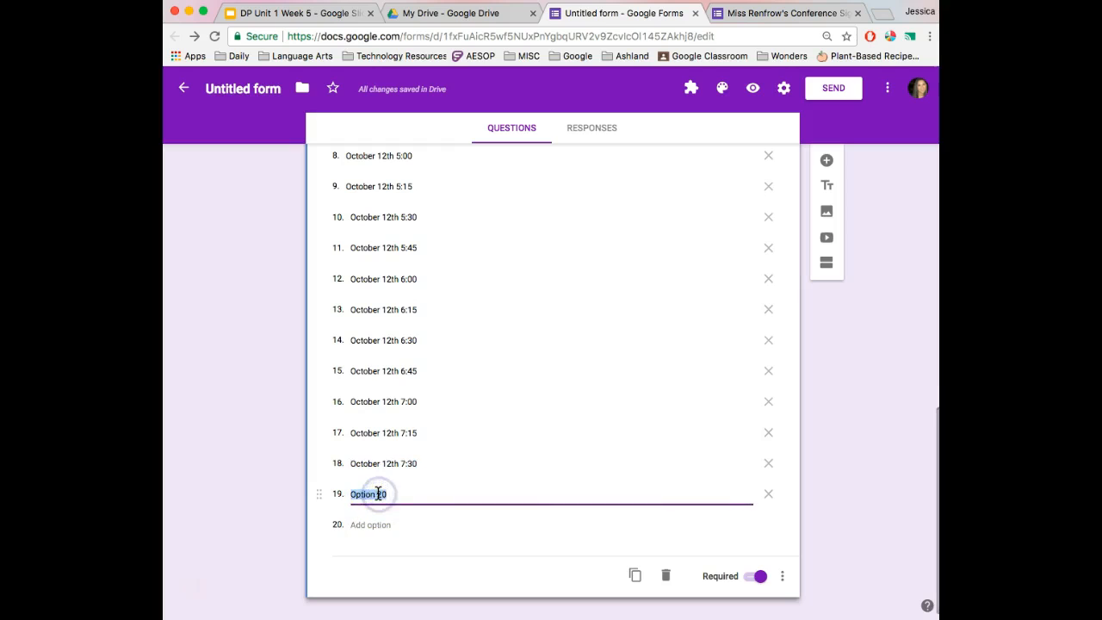
type("November 9th")
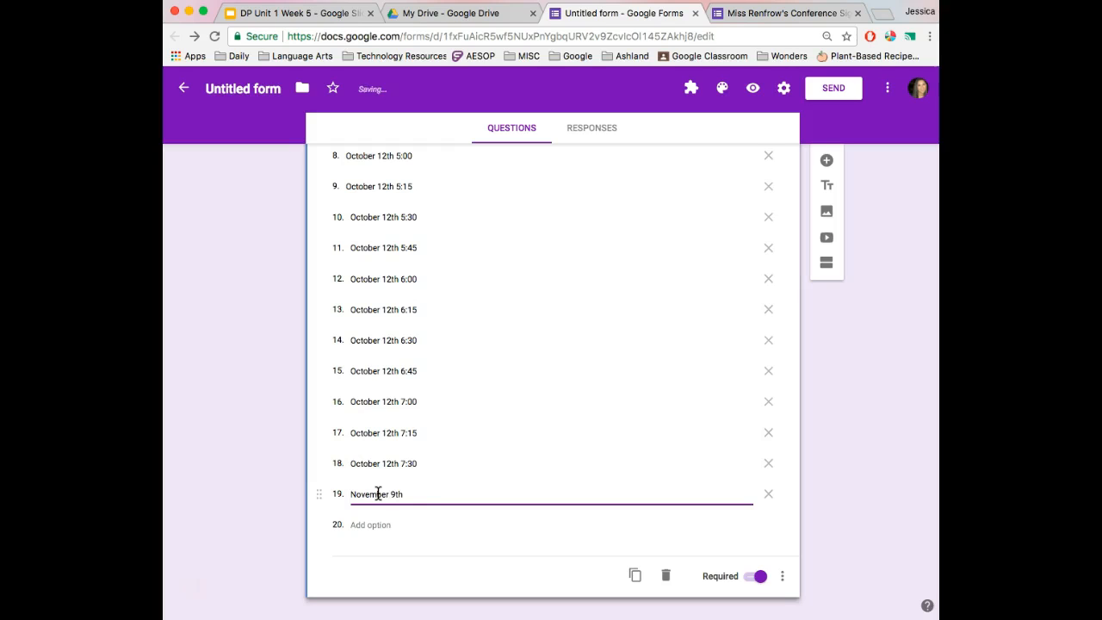
Check the November 9th slots in the existing sign-up form and complete the new form's November 9th option with the time 2:00
left_click(728, 14)
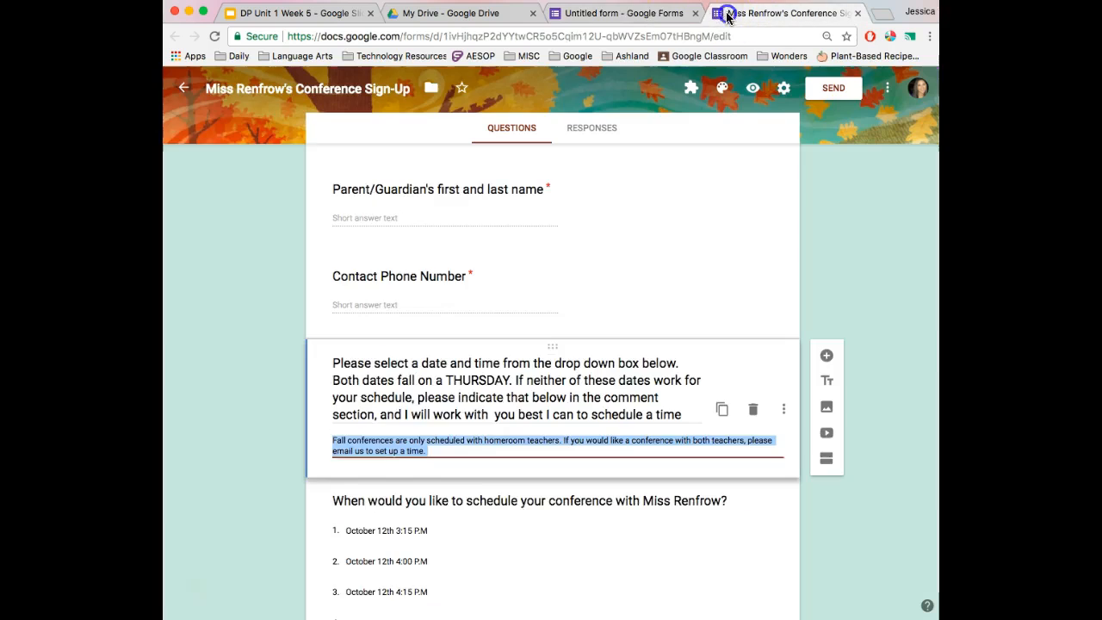
scroll(384, 507, "down", 6)
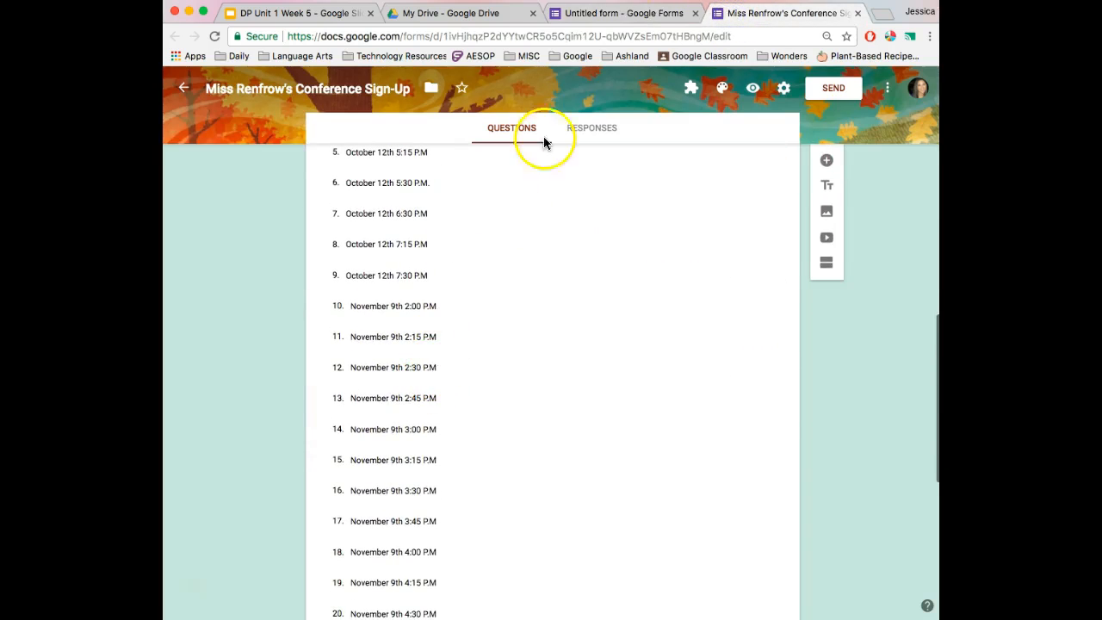
left_click(602, 13)
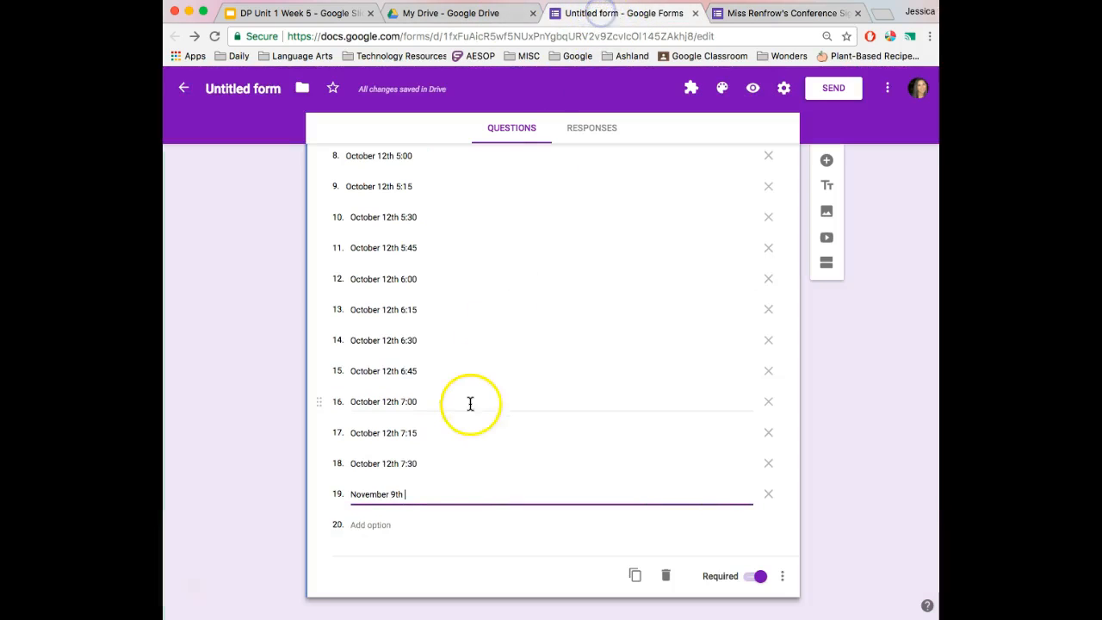
type(":00")
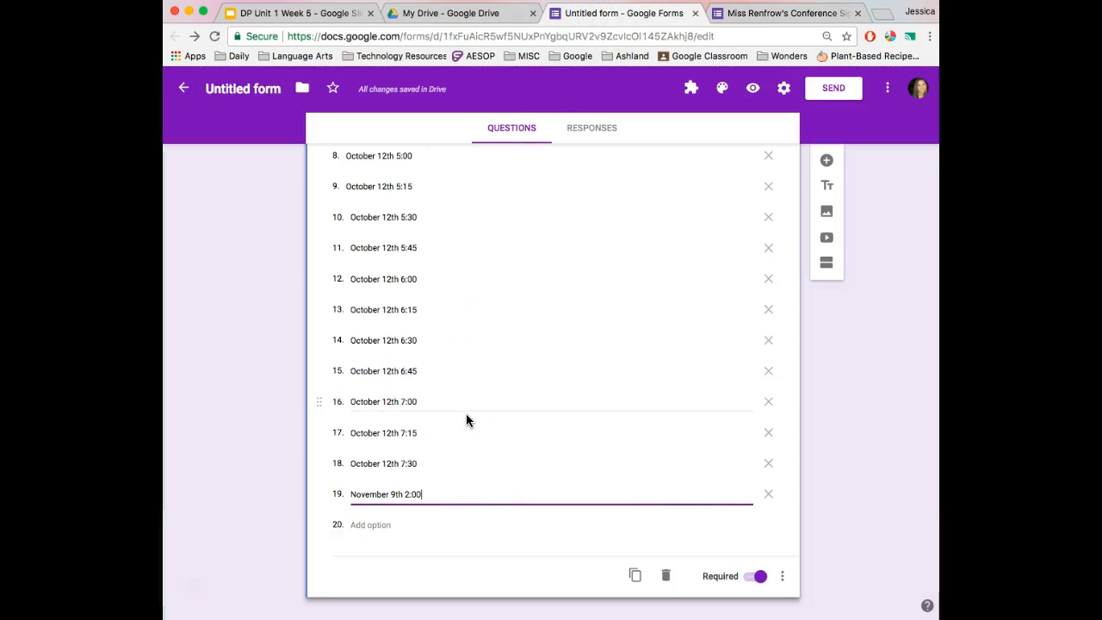
Duplicate the "November 9th 2:00" text into three more dropdown options, changing the times to 2:15, 2:30 and 2:45
key("Return")
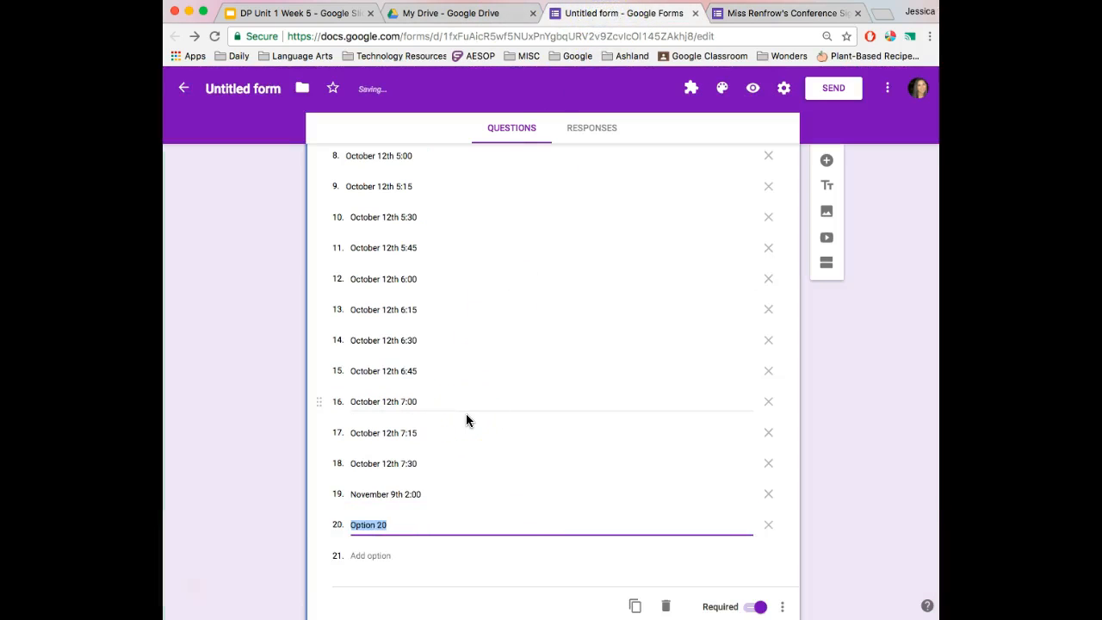
left_click(408, 490)
key("super+c")
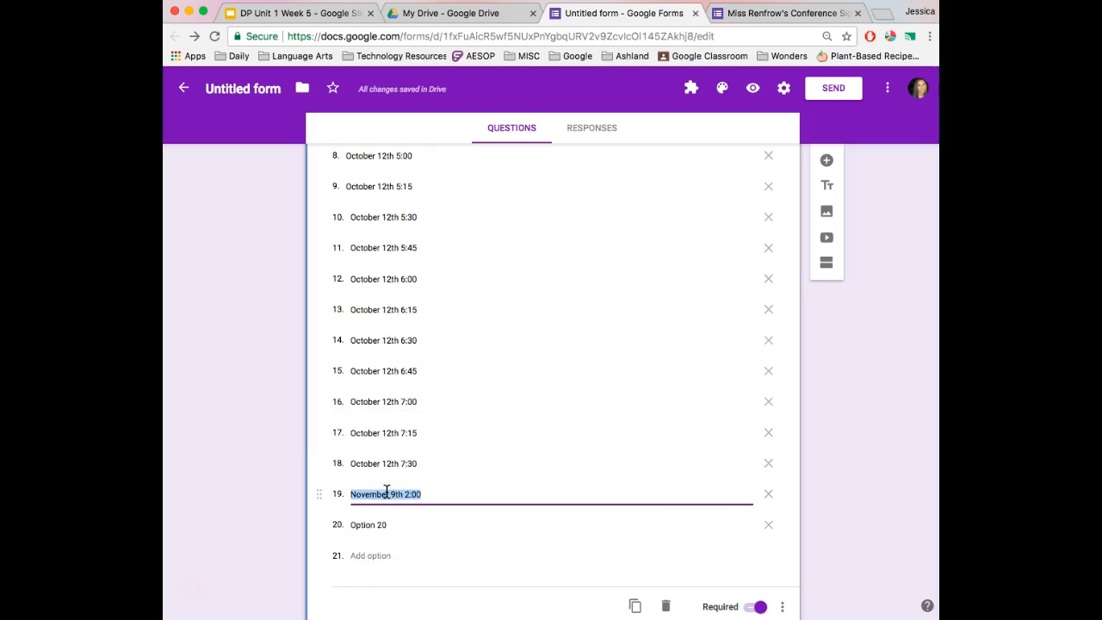
key("Tab")
key("super+v")
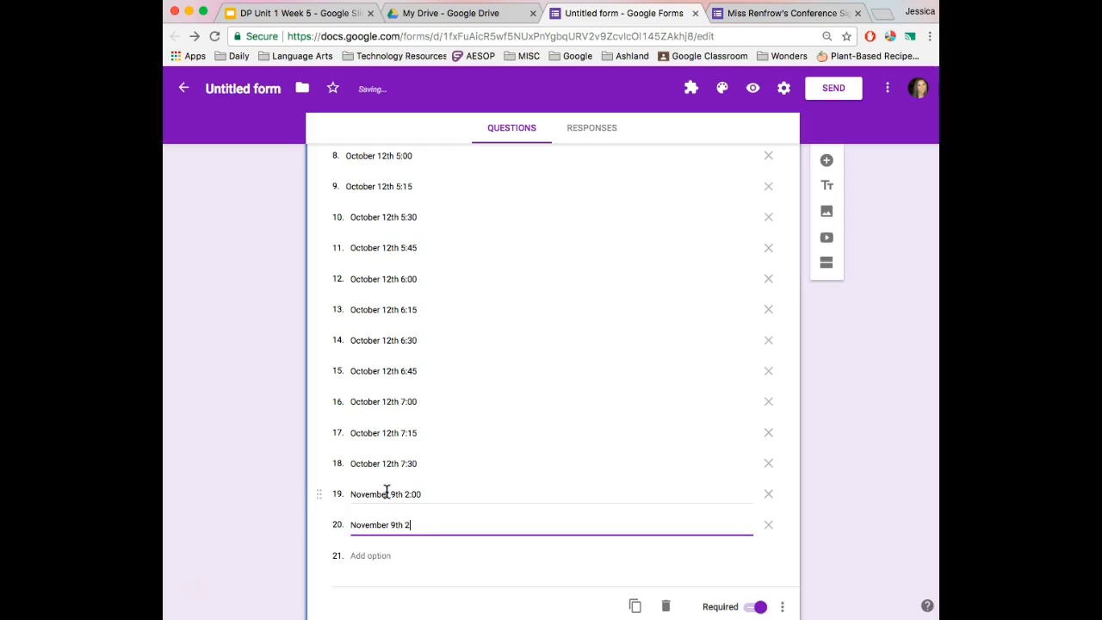
key("Return")
key("super+v")
key("BackSpace")
key("Return")
key("super+v")
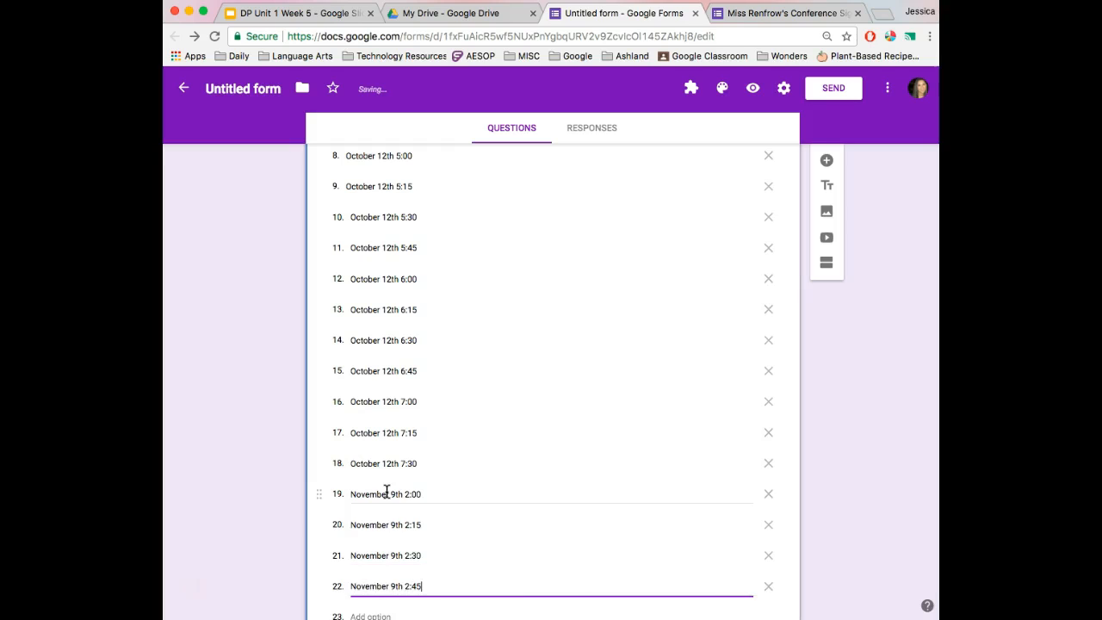
Add a new question after the date and time dropdown and set its type to Checkboxes
left_click(278, 474)
scroll(278, 475, "down", 2)
scroll(278, 474, "up", 2)
scroll(278, 474, "down", 2)
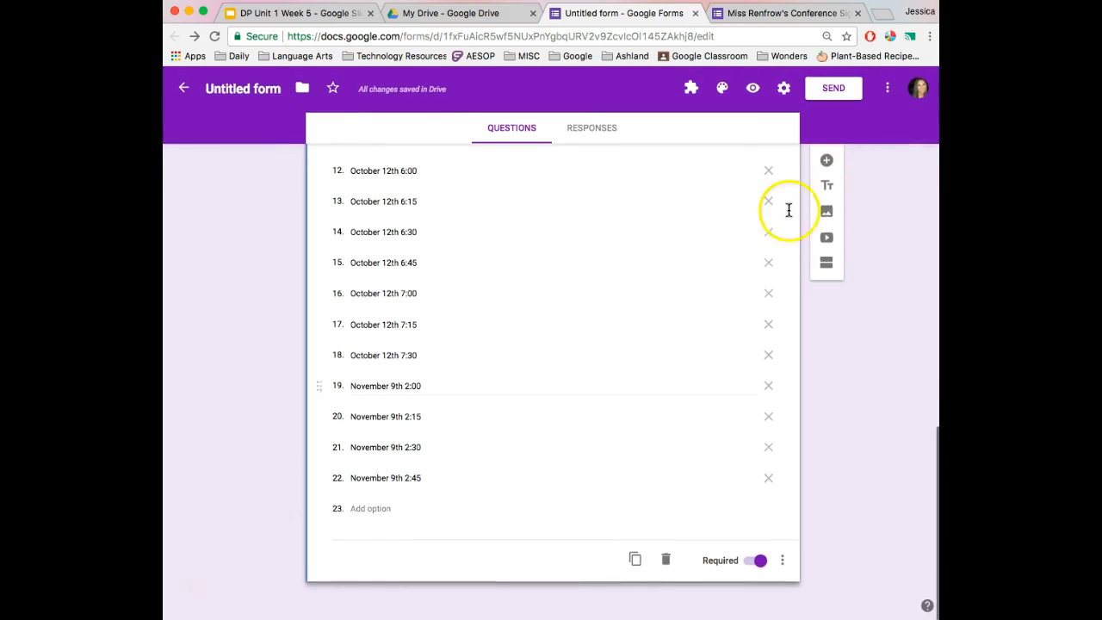
left_click(829, 162)
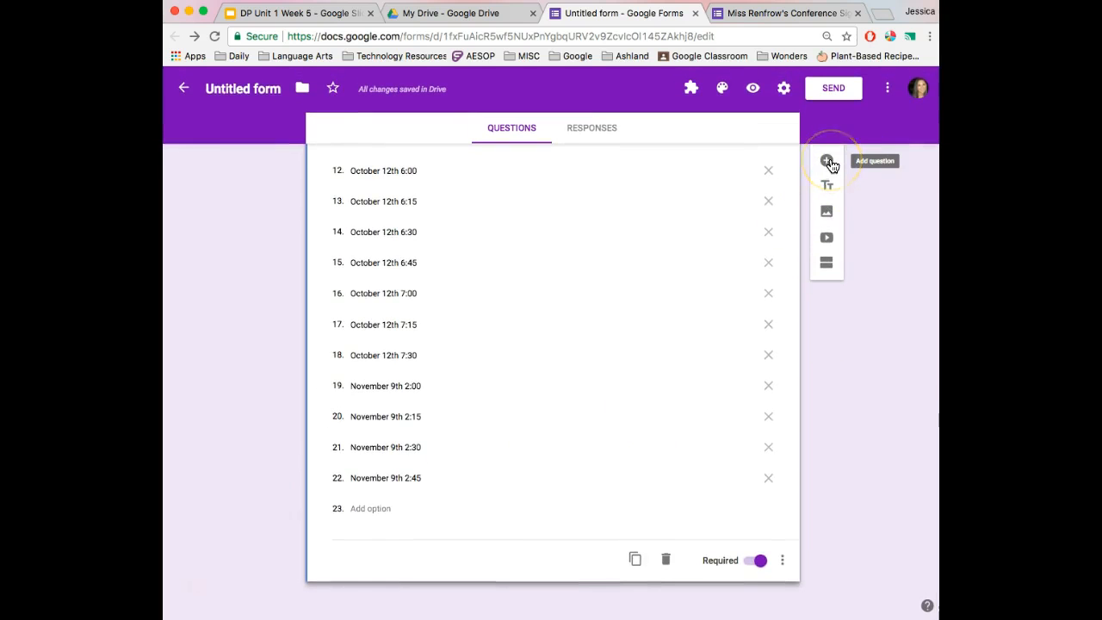
left_click(830, 162)
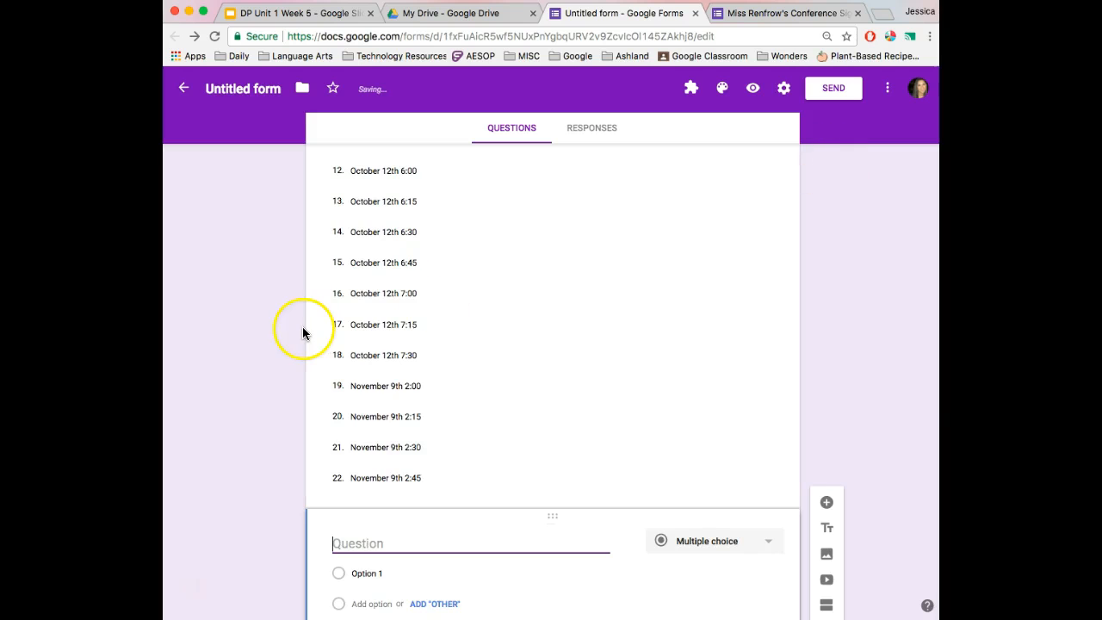
left_click(340, 477)
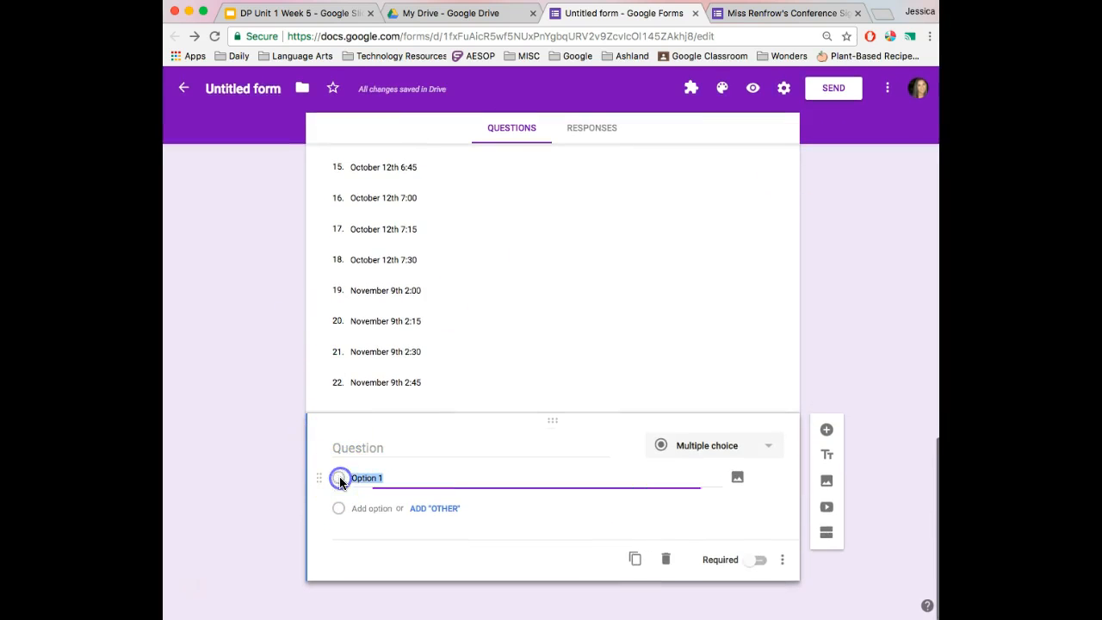
left_click(729, 445)
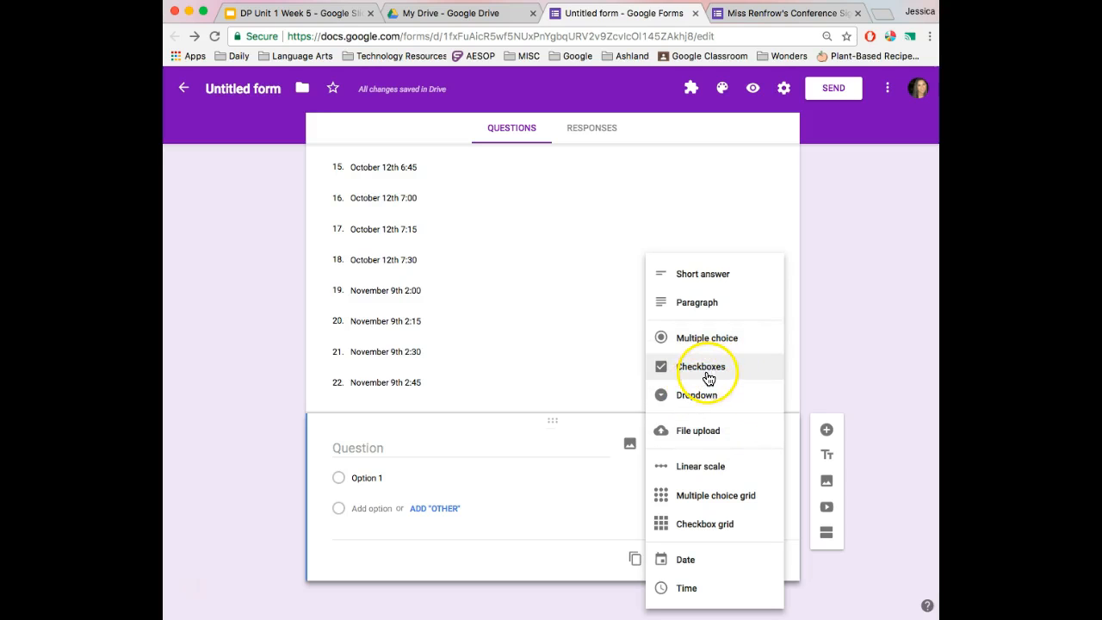
left_click(704, 370)
Set the first checkbox option to "At this time I feel that I do not need to attend a conference for my child."
left_click(356, 477)
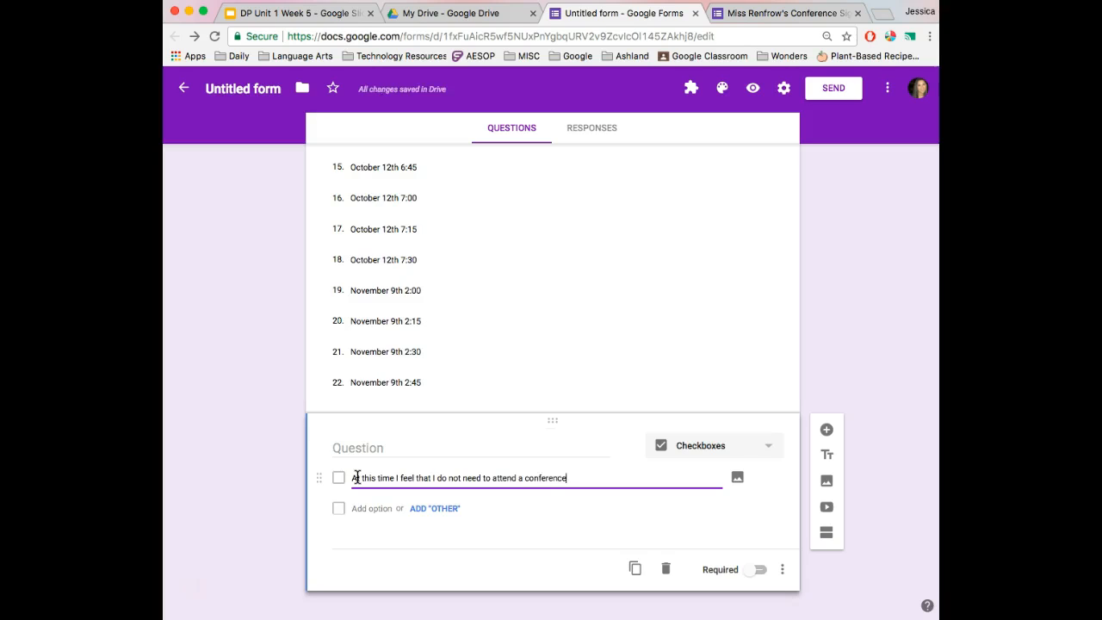
type("for my child.")
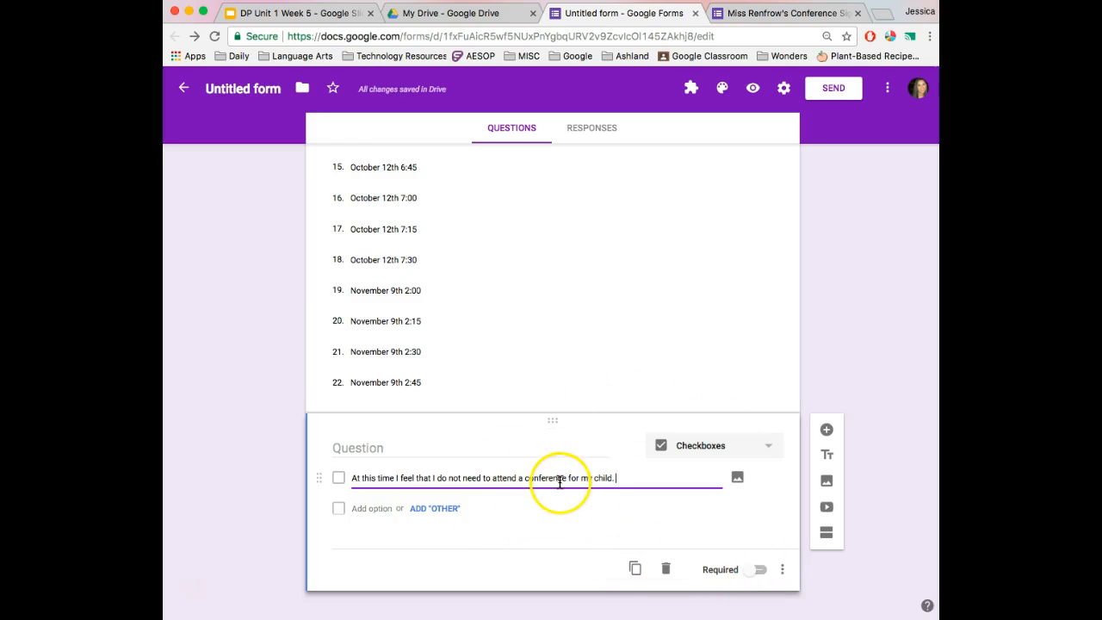
scroll(889, 420, "down", 1)
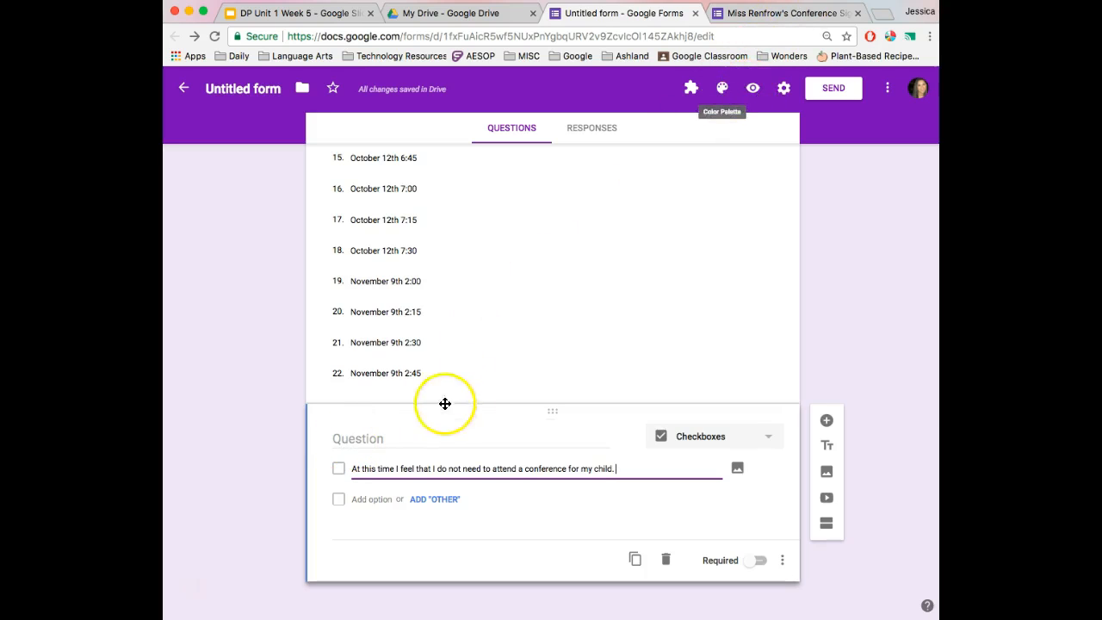
Preview the form as a respondent, checking the time-slot dropdown and ticking and unticking the no-conference checkbox
left_click(753, 89)
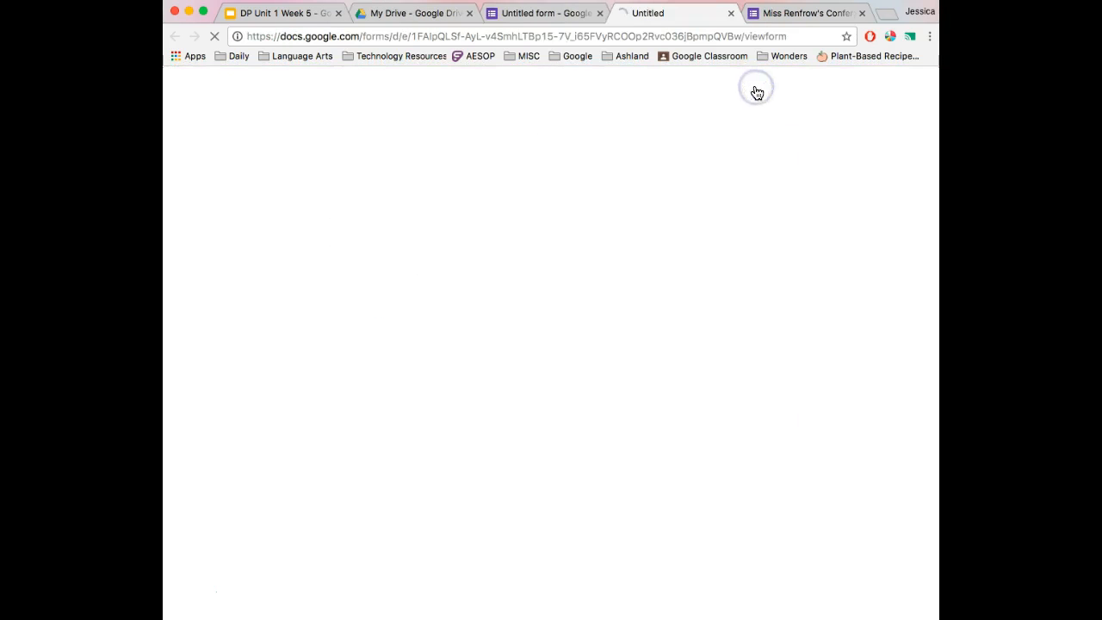
scroll(652, 284, "down", 4)
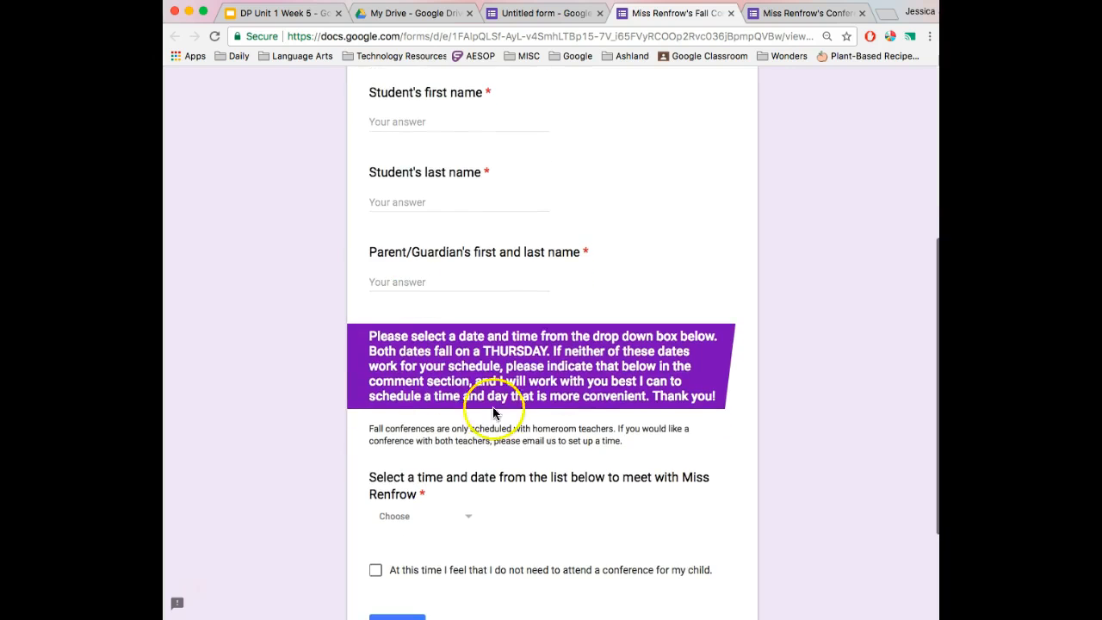
scroll(532, 388, "down", 3)
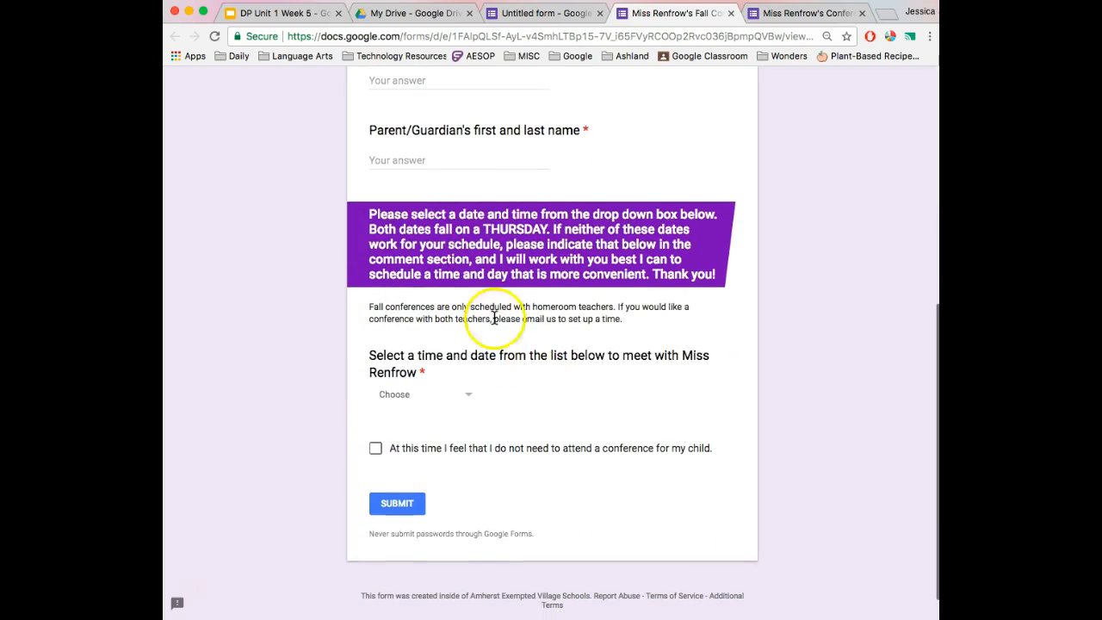
left_click(456, 403)
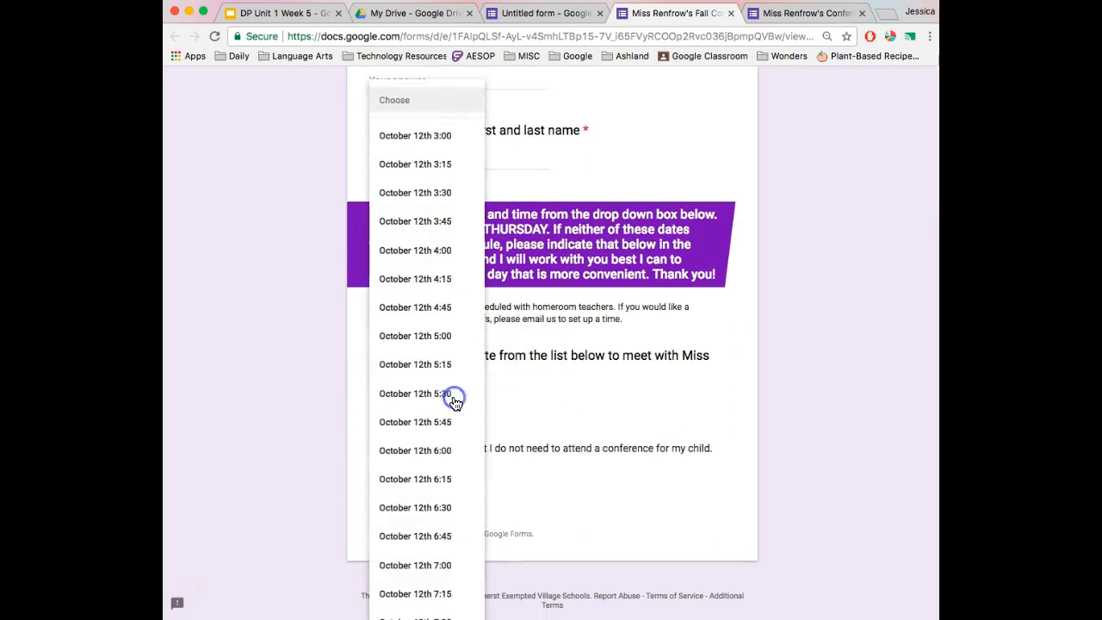
left_click(552, 392)
left_click(375, 448)
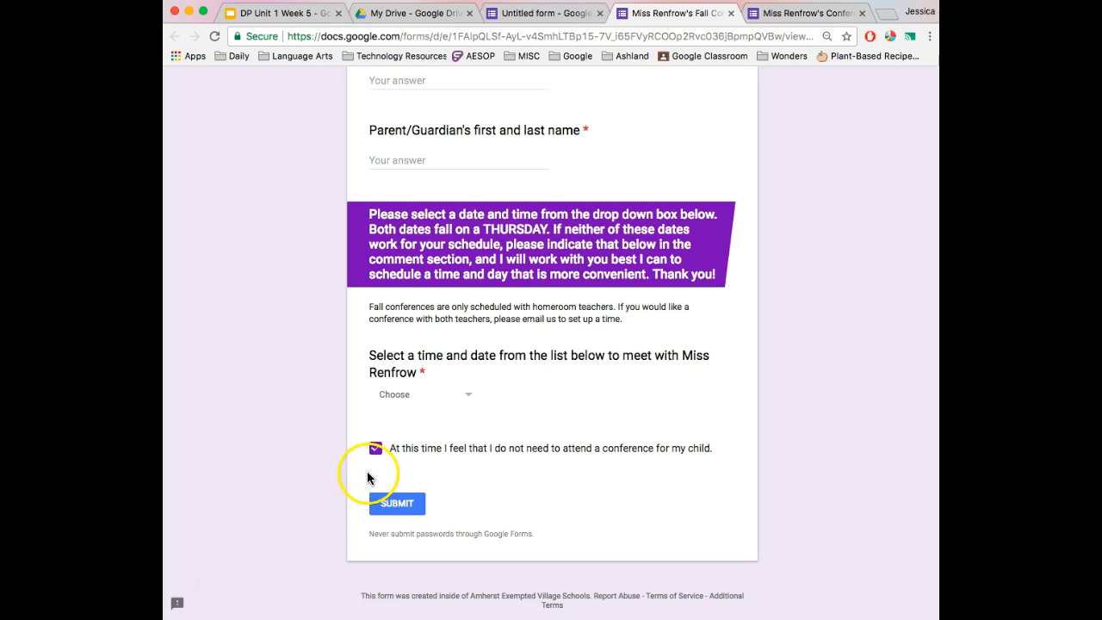
left_click(375, 452)
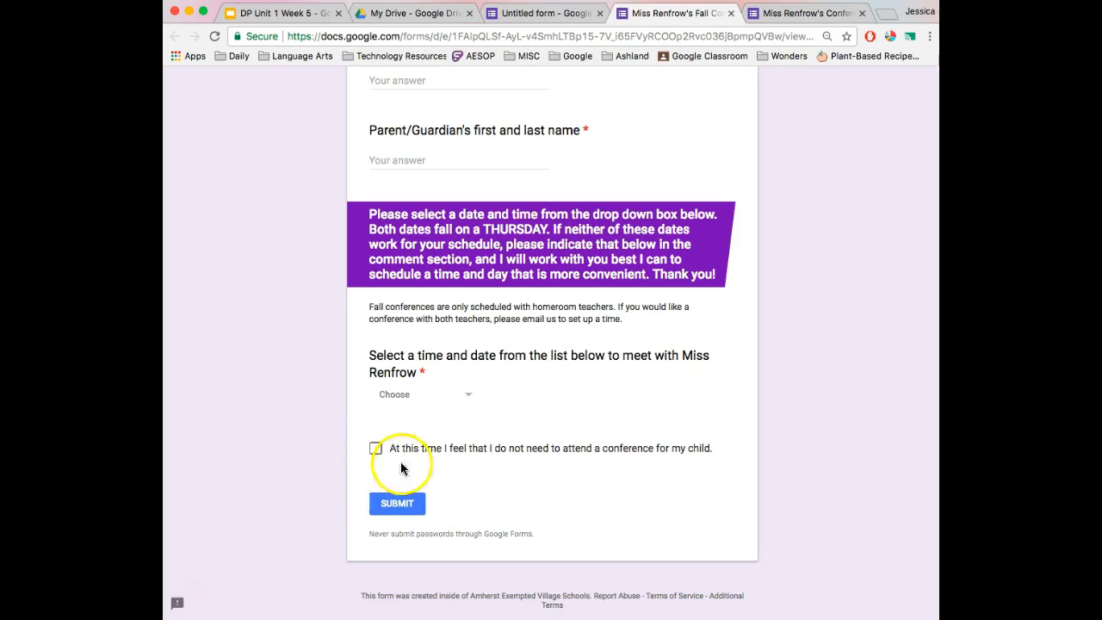
scroll(561, 161, "up", 5)
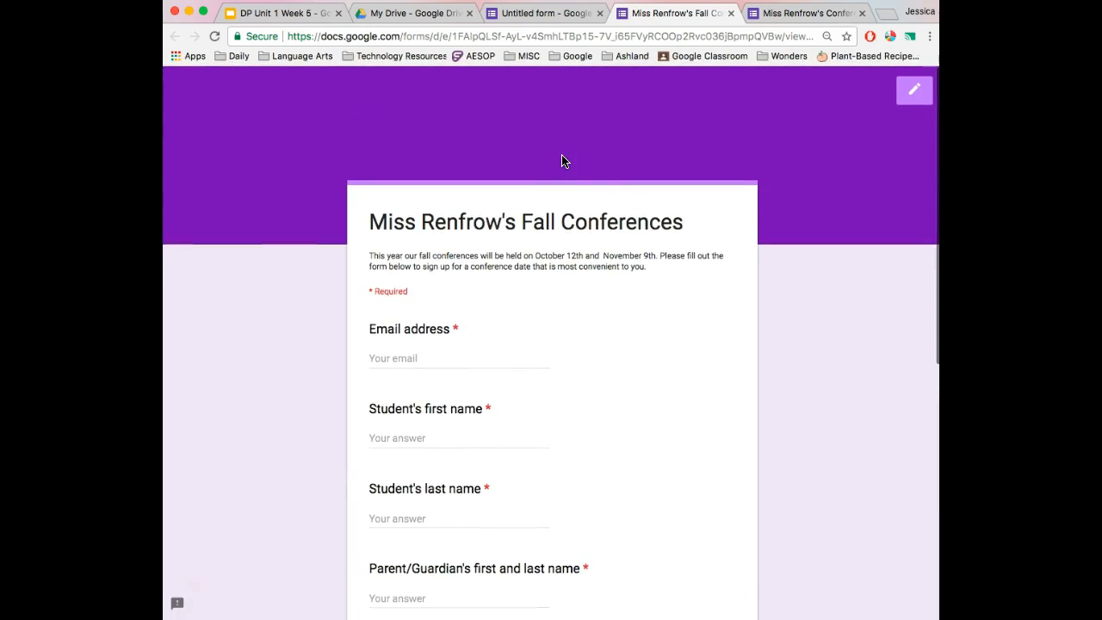
Return to editing the form and add a Paragraph question titled "Comments" after the no-conference checkbox question
left_click(911, 101)
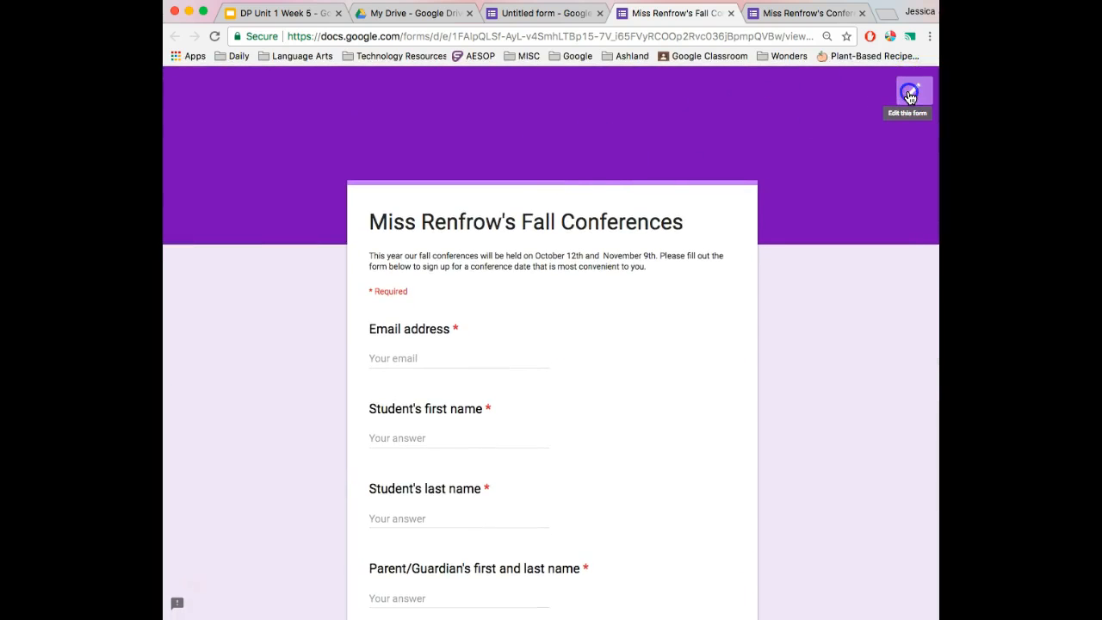
left_click(714, 215)
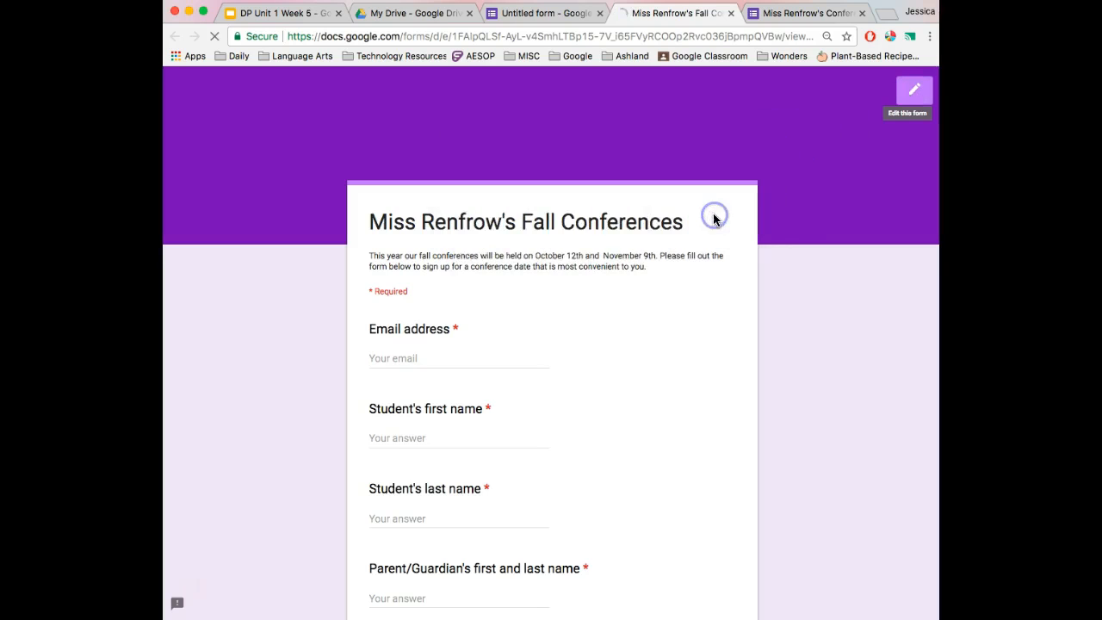
scroll(608, 326, "down", 3)
scroll(608, 325, "down", 12)
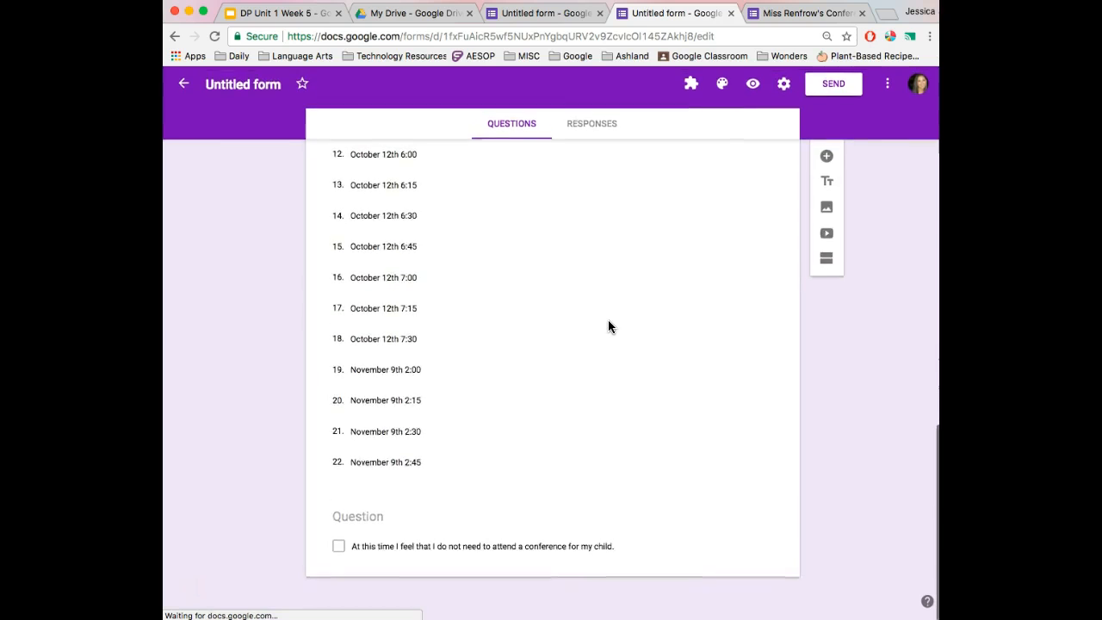
left_click(620, 551)
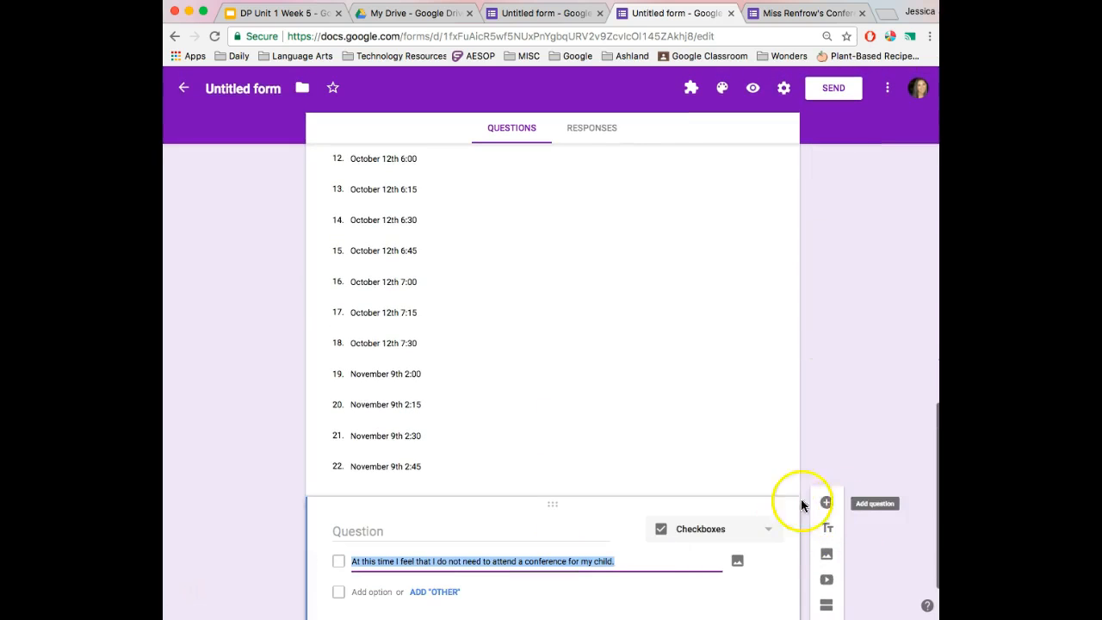
scroll(784, 438, "down", 2)
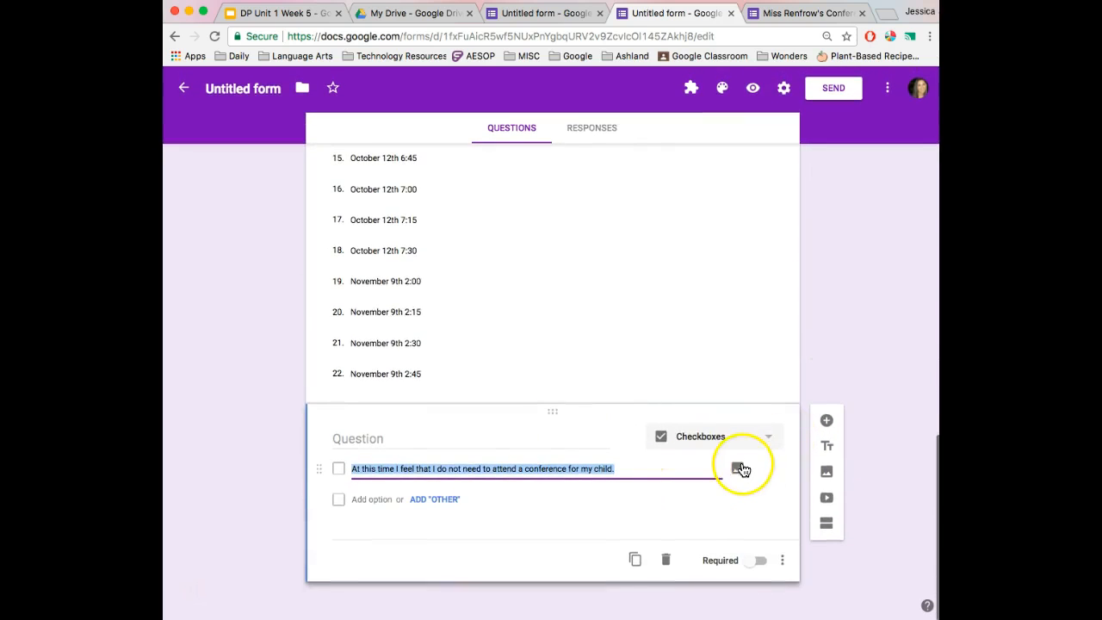
left_click(826, 422)
left_click(721, 522)
left_click(699, 307)
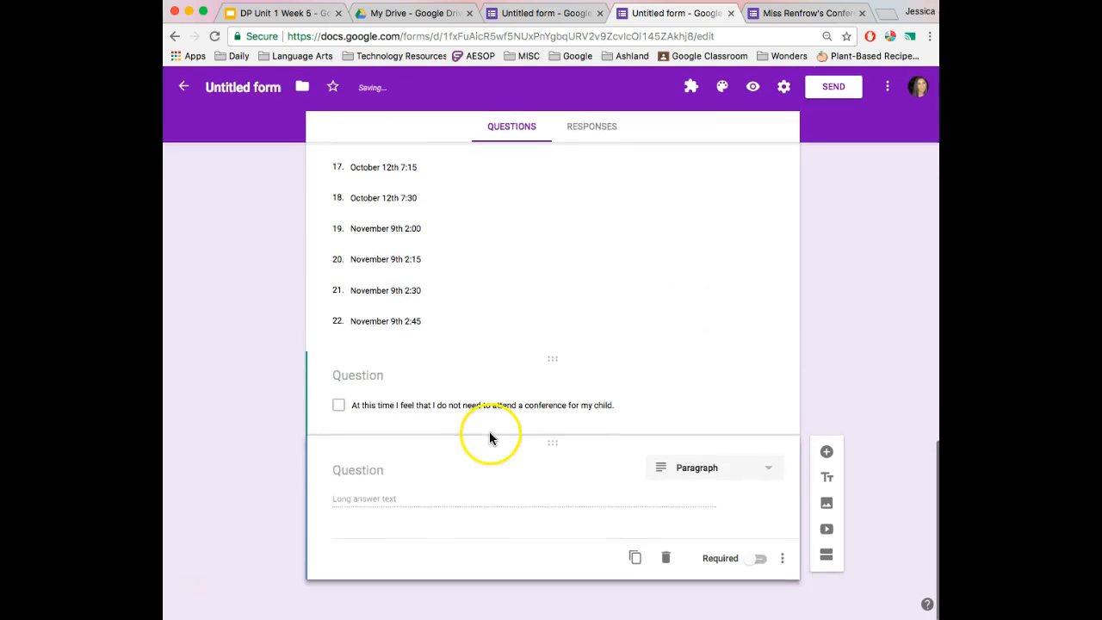
left_click(343, 477)
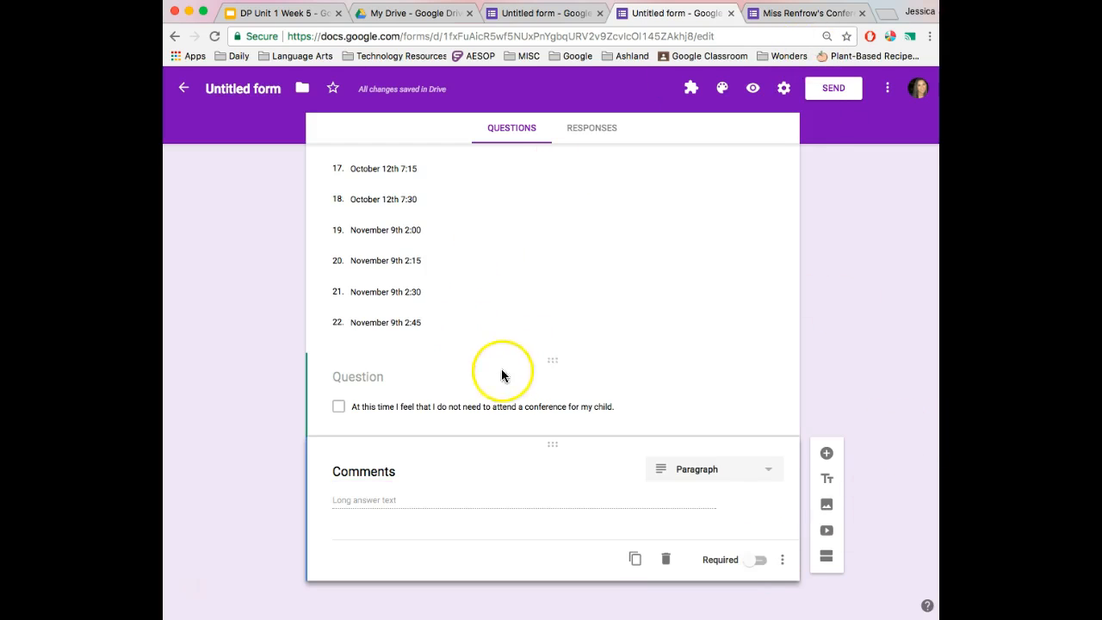
Rename the untitled form file to match the form's Fall Conferences heading
left_click(276, 89)
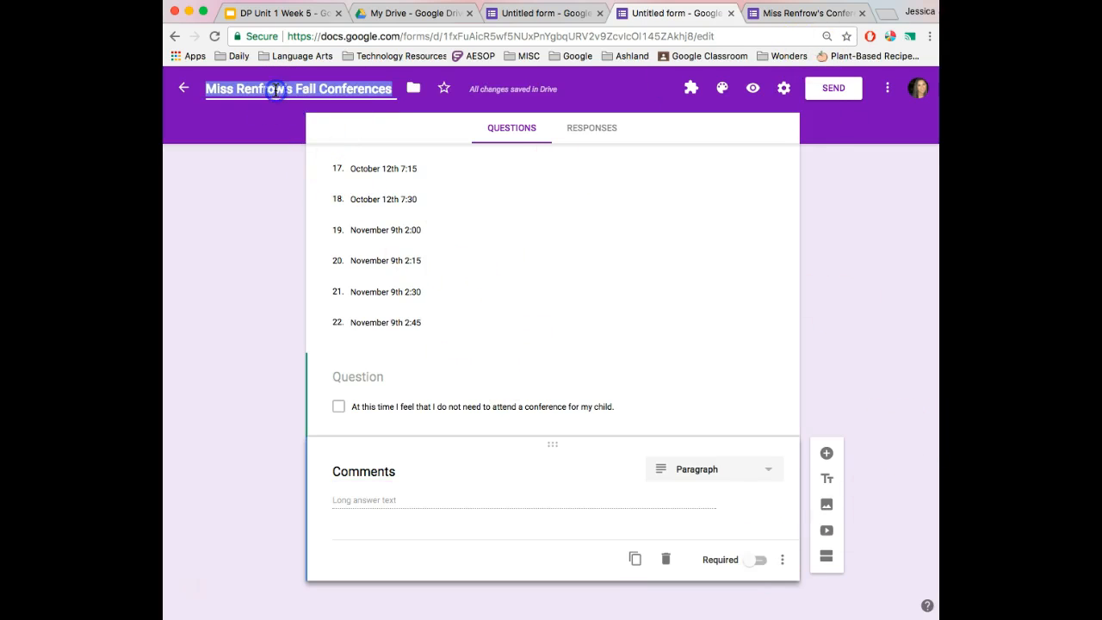
left_click(268, 252)
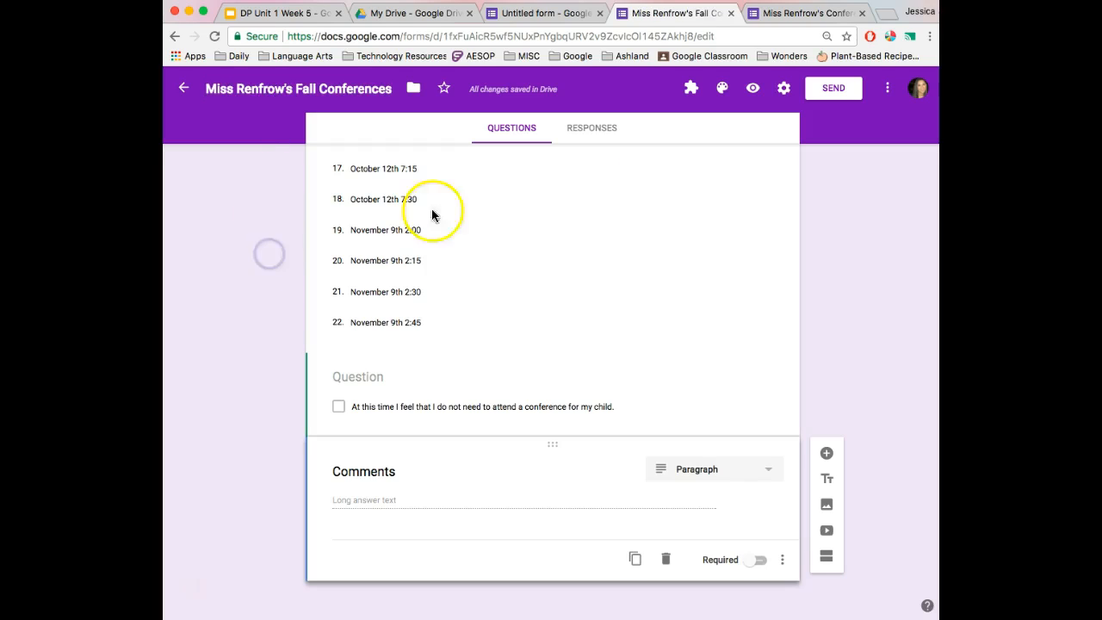
Apply the Illustrations theme image with the row of red and orange autumn trees as the form's header and look over the form
left_click(723, 93)
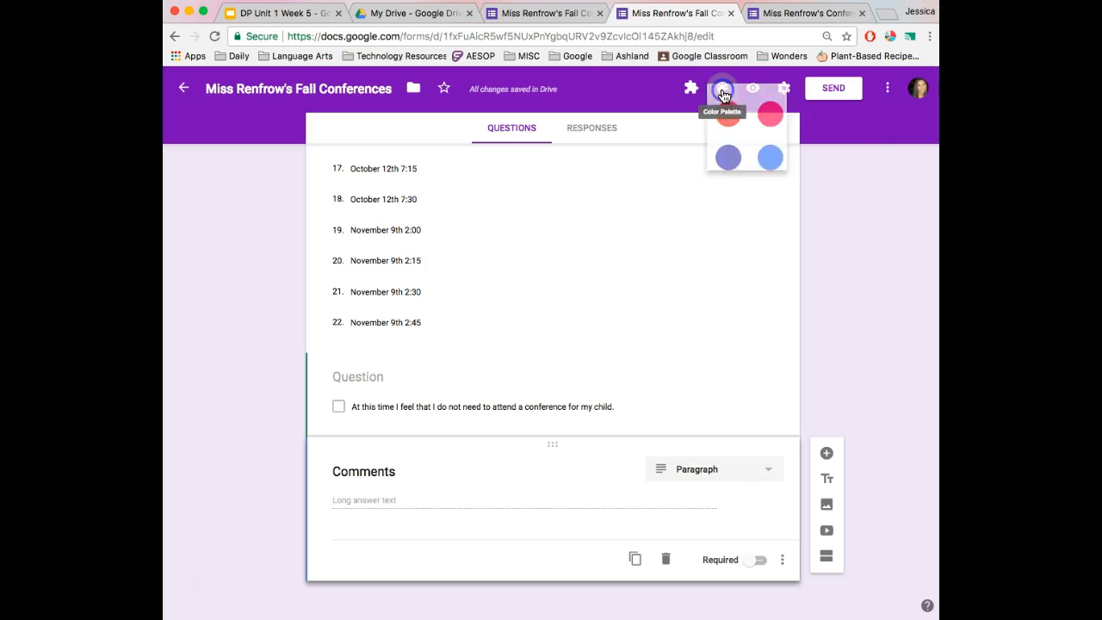
left_click(858, 267)
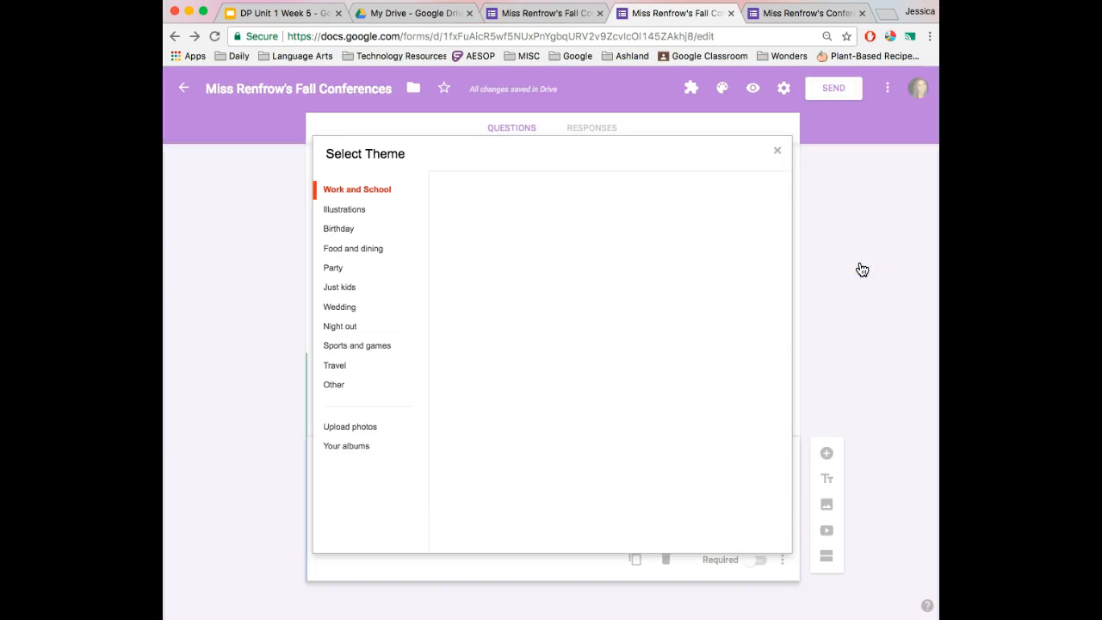
left_click(375, 215)
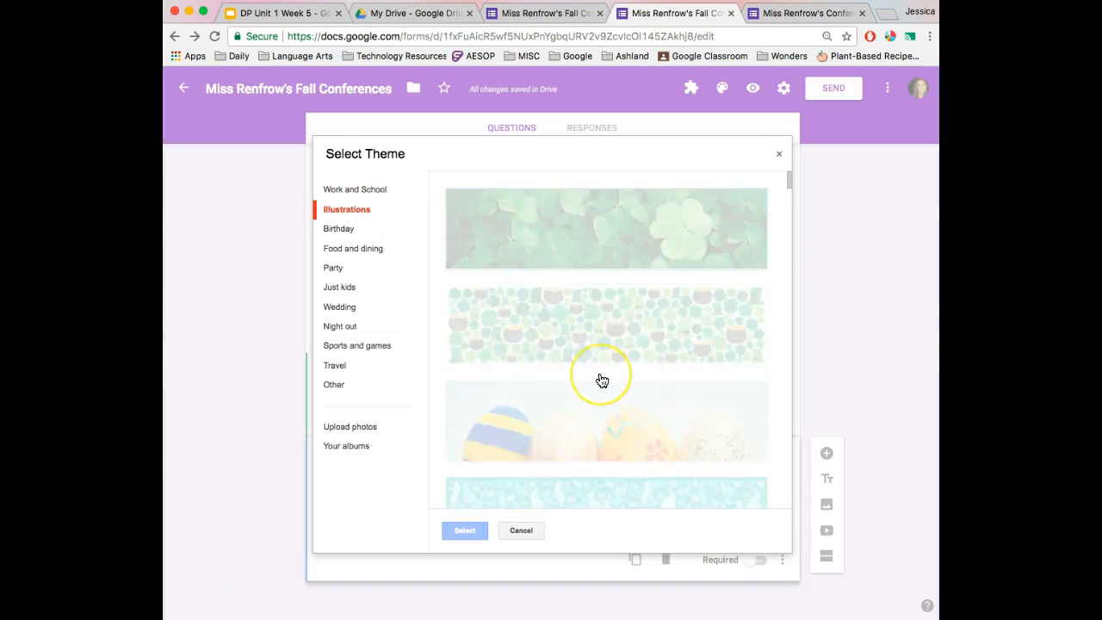
scroll(603, 380, "down", 3)
scroll(601, 380, "down", 10)
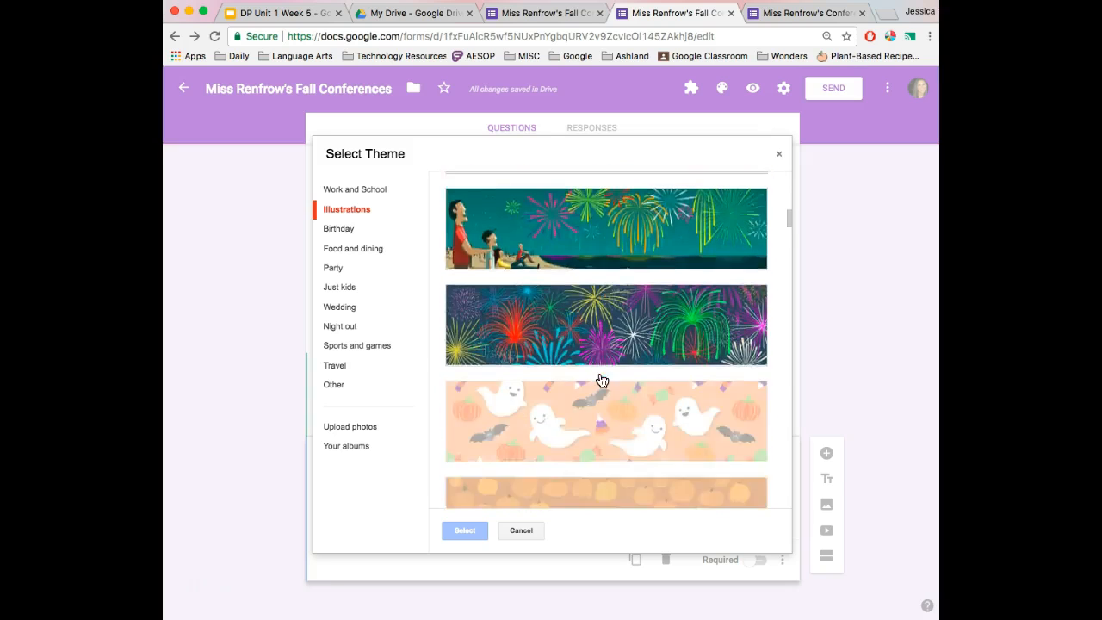
scroll(602, 380, "down", 8)
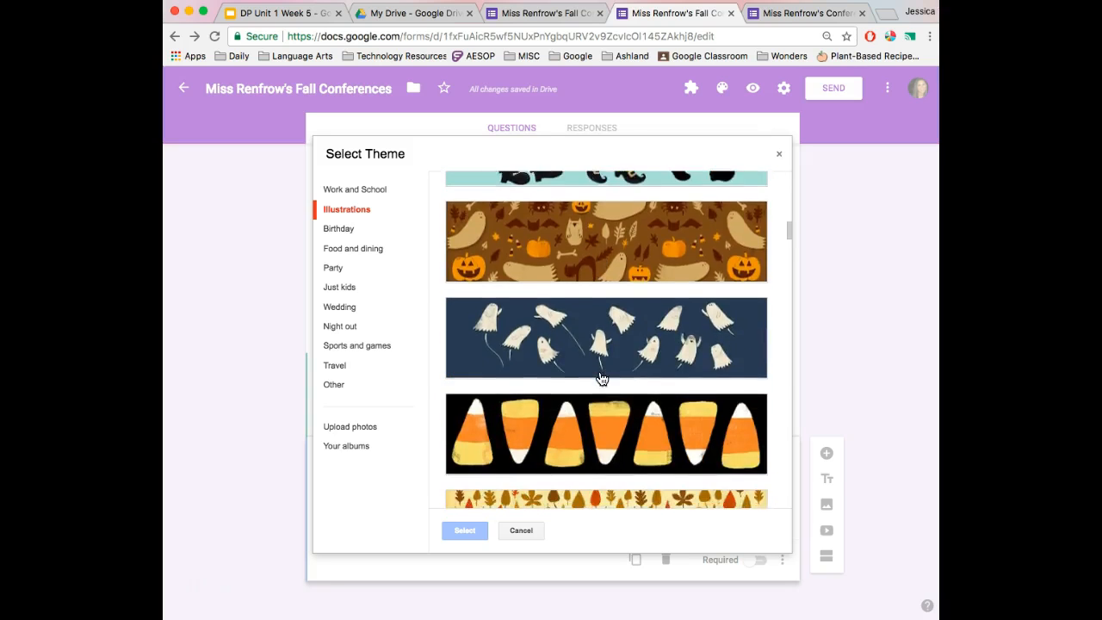
scroll(601, 379, "down", 6)
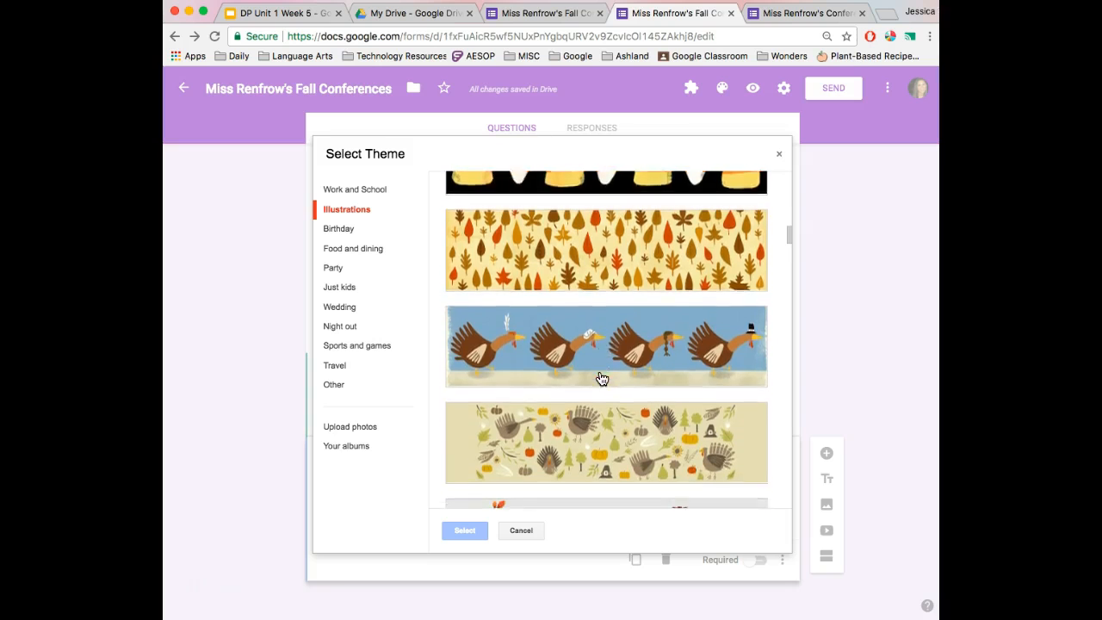
scroll(602, 379, "down", 3)
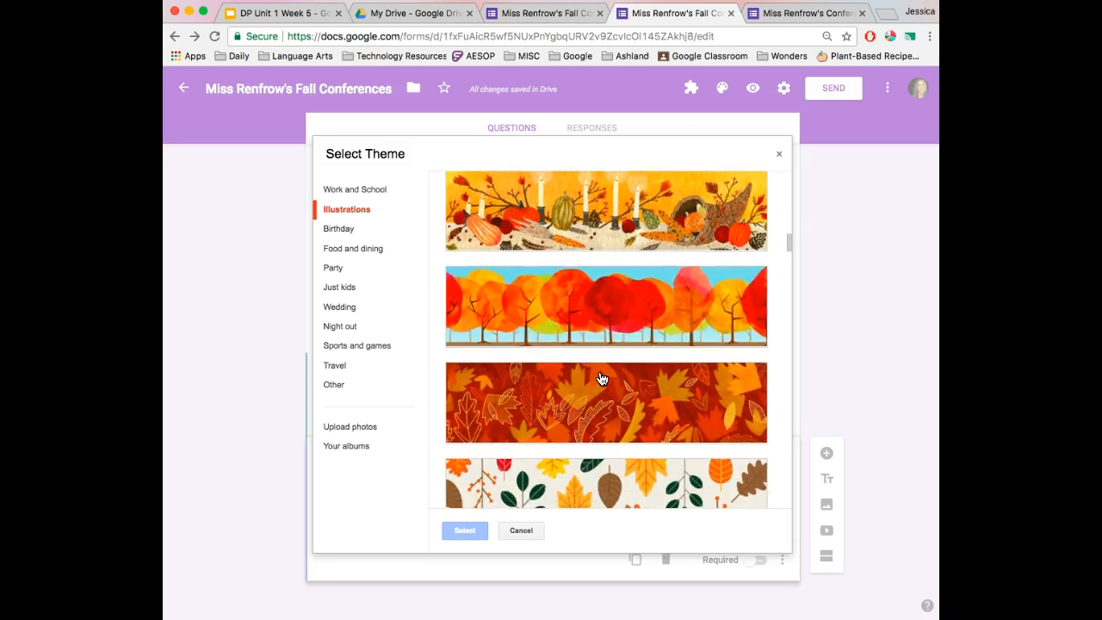
left_click(633, 281)
left_click(473, 532)
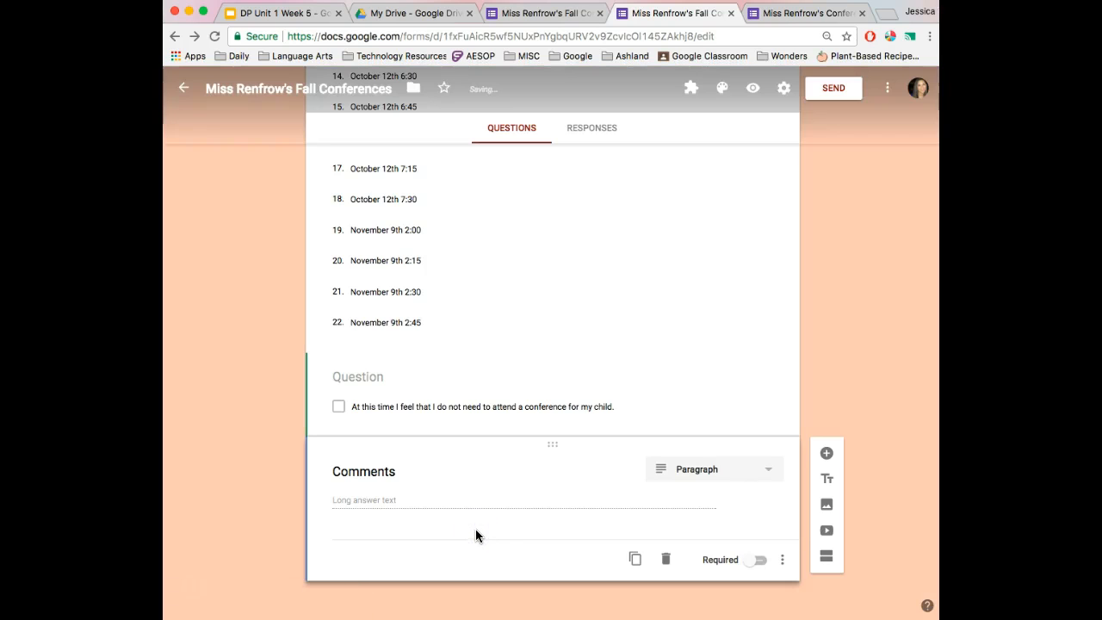
scroll(498, 495, "up", 15)
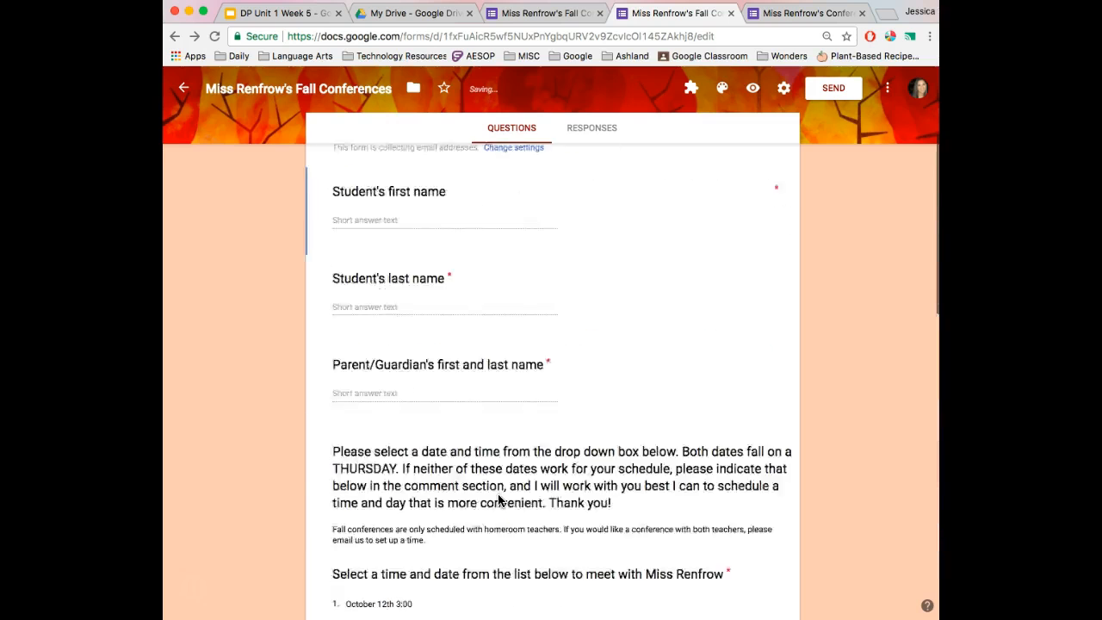
scroll(497, 498, "down", 5)
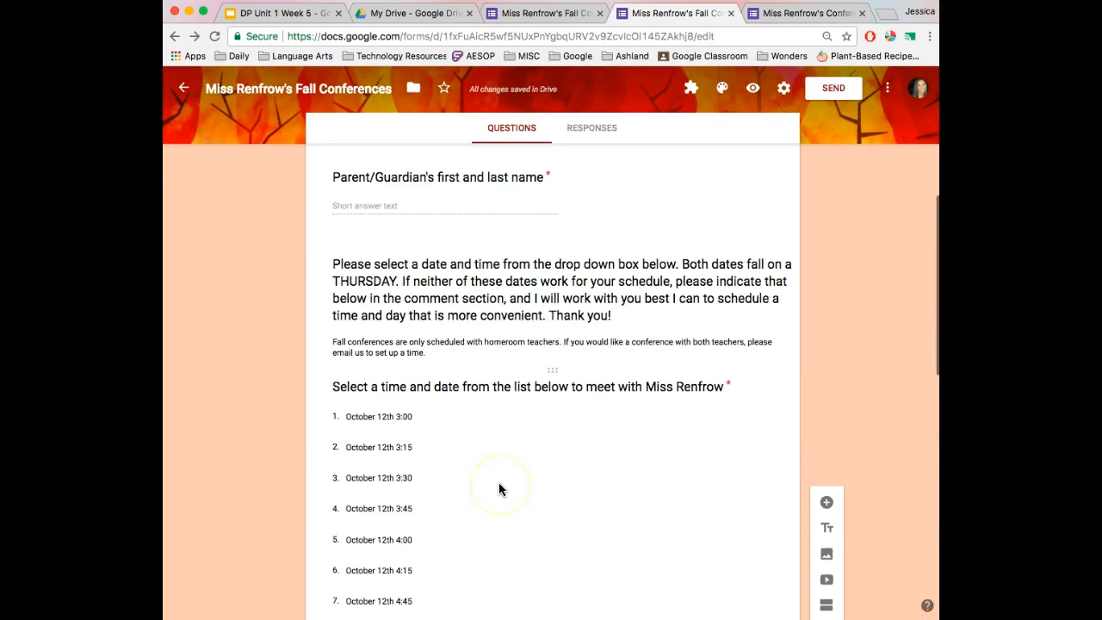
scroll(498, 483, "up", 5)
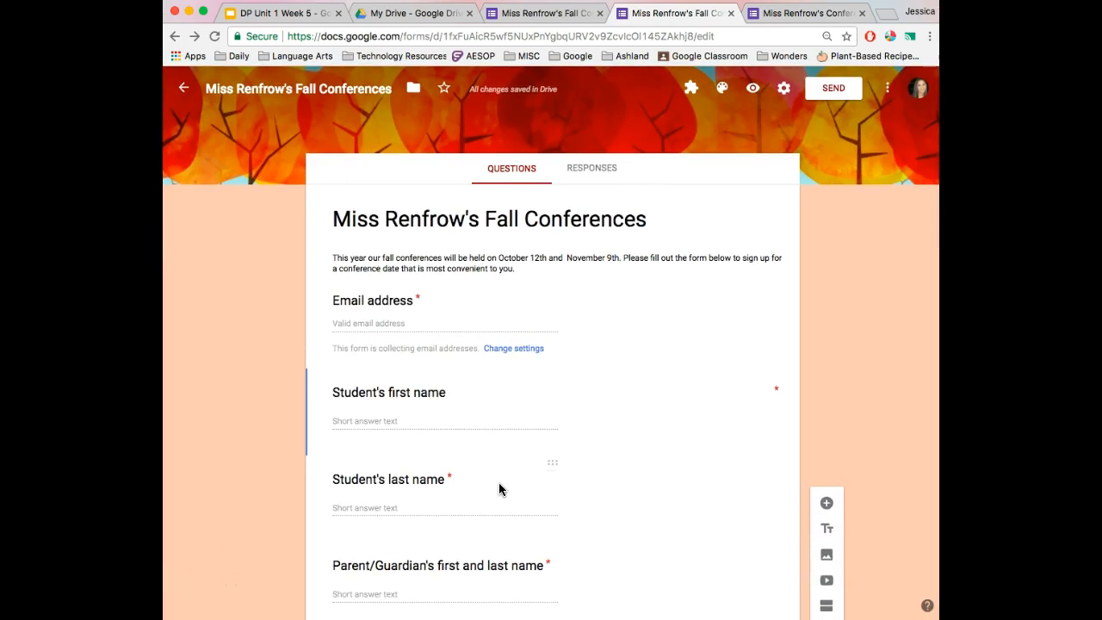
Close the form preview, search the web for the choice eliminator add-on and open the Choice Eliminator Lite store page
scroll(498, 482, "down", 5)
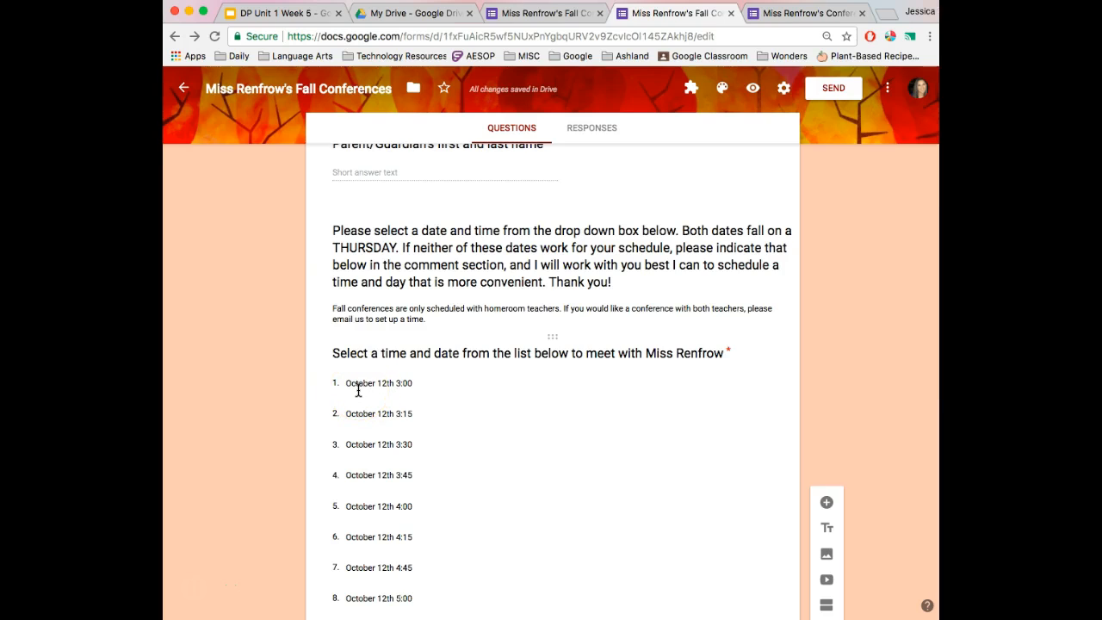
left_click(862, 13)
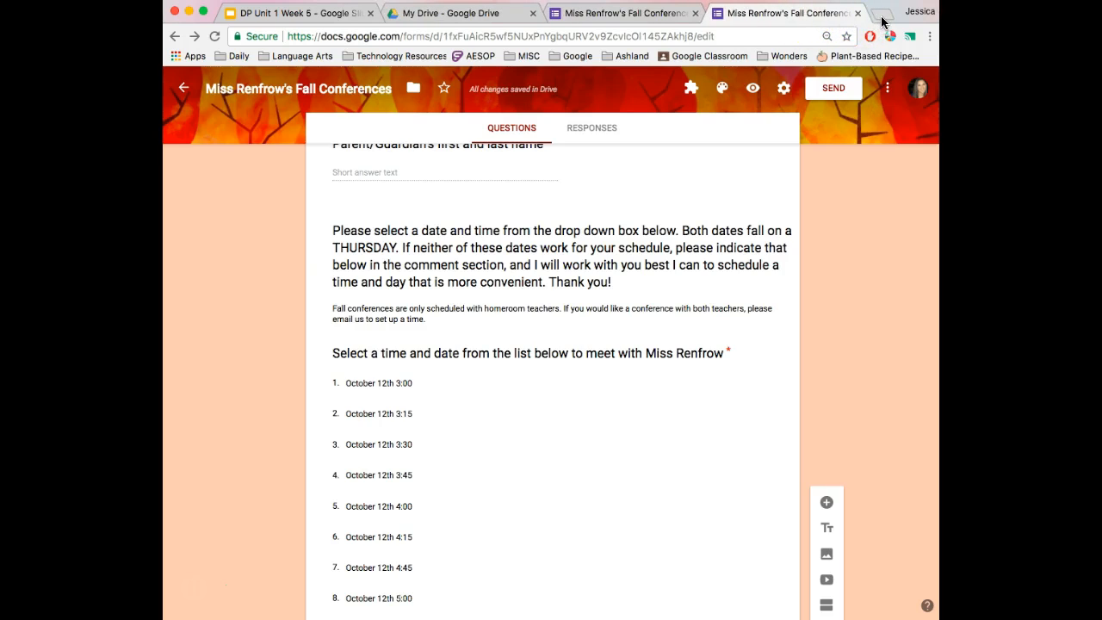
left_click(881, 17)
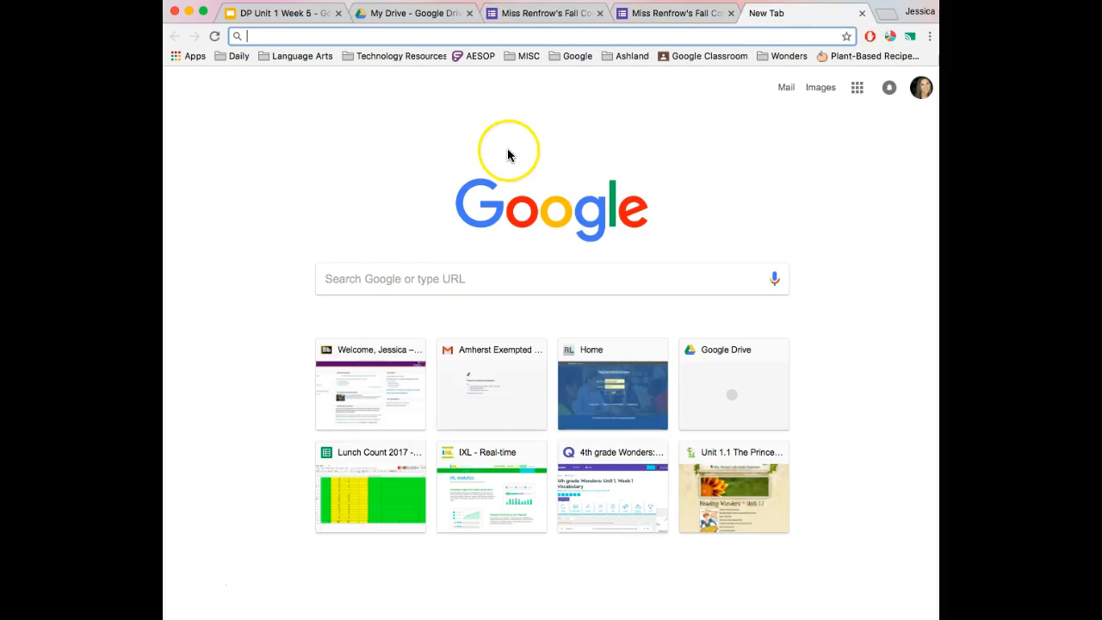
type("choi")
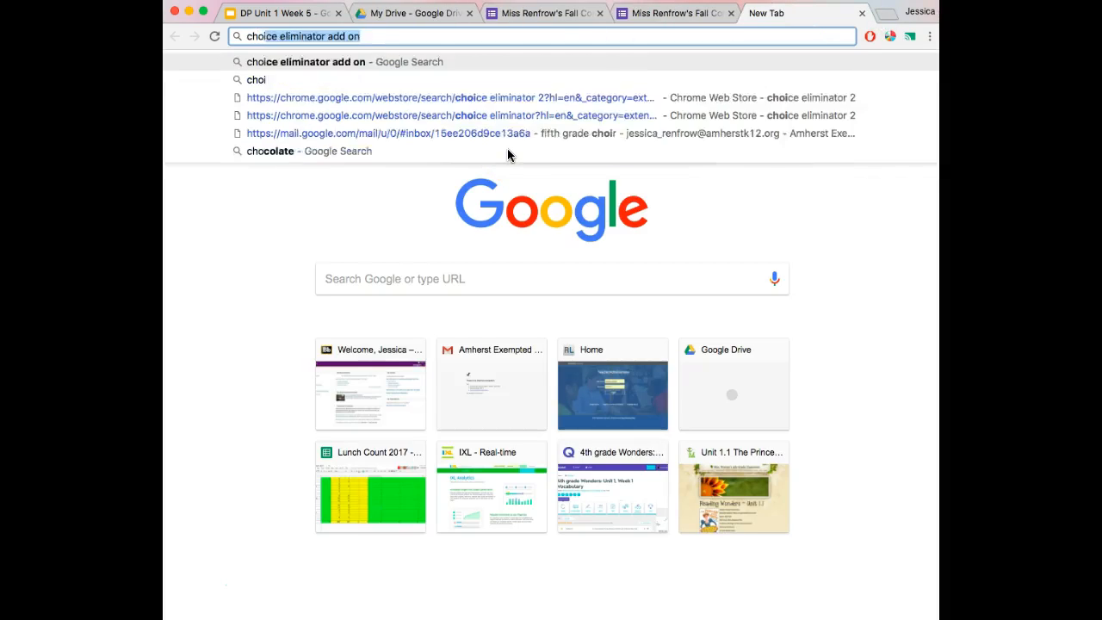
type("ce el")
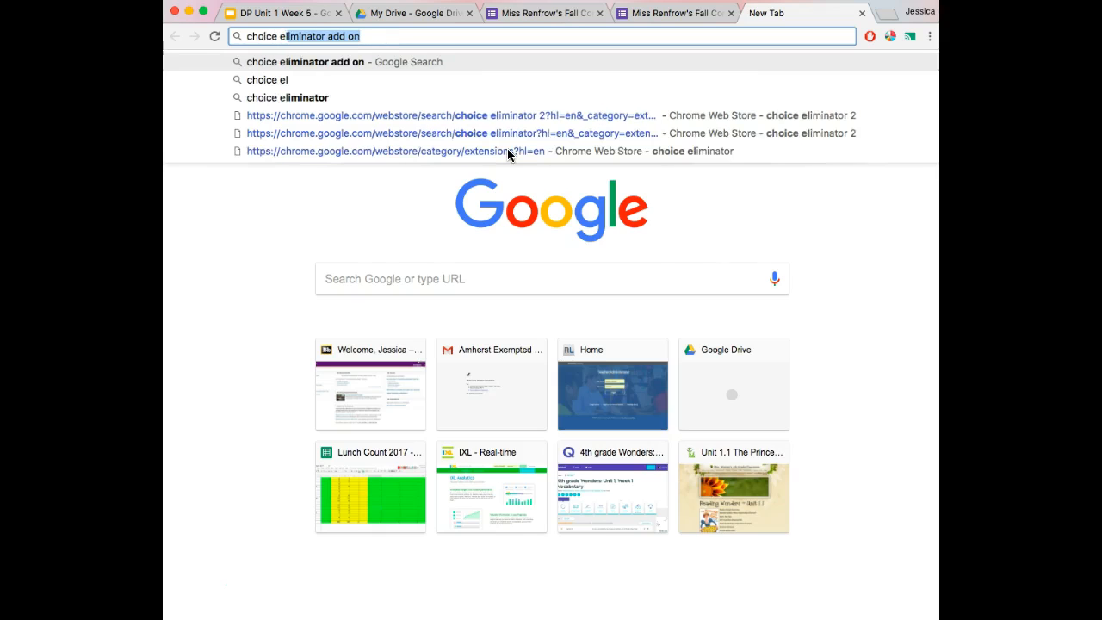
type("minato")
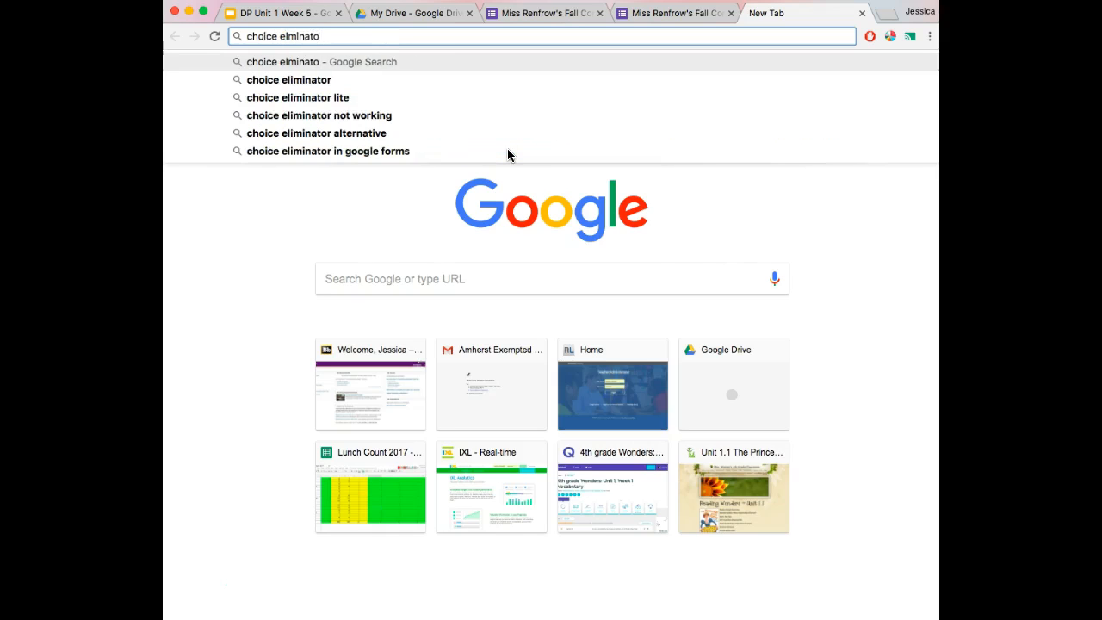
type("r add on")
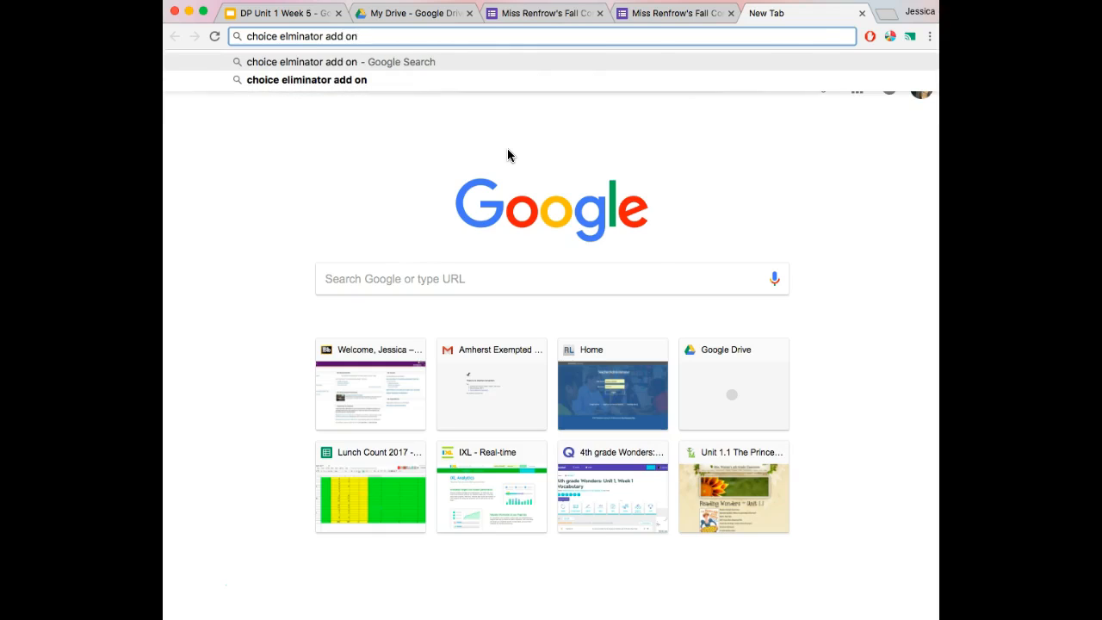
key("Return")
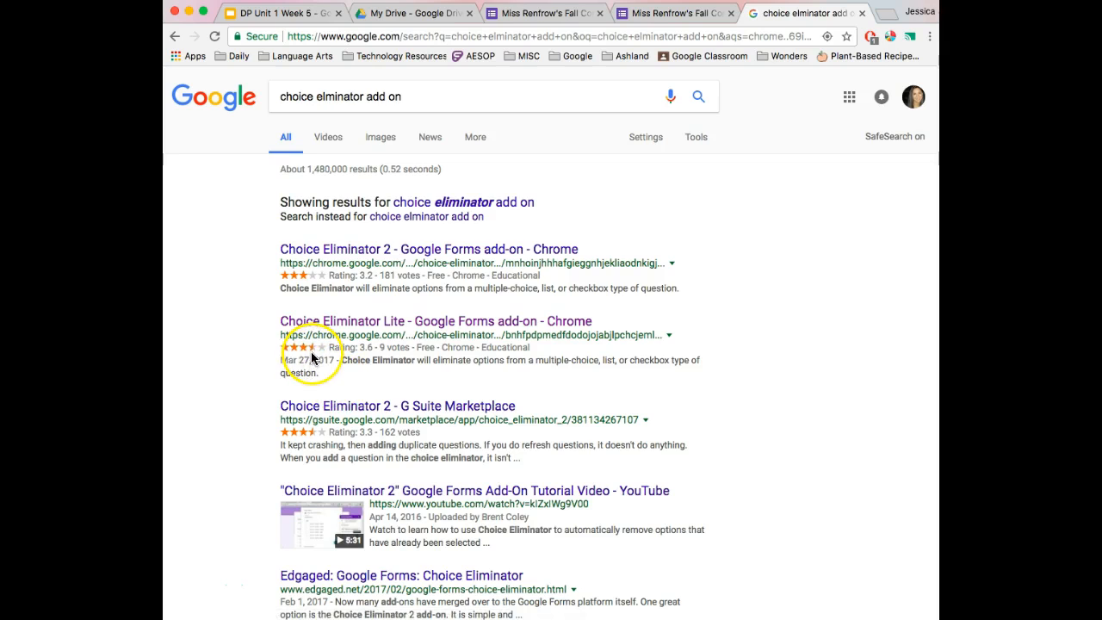
left_click(450, 320)
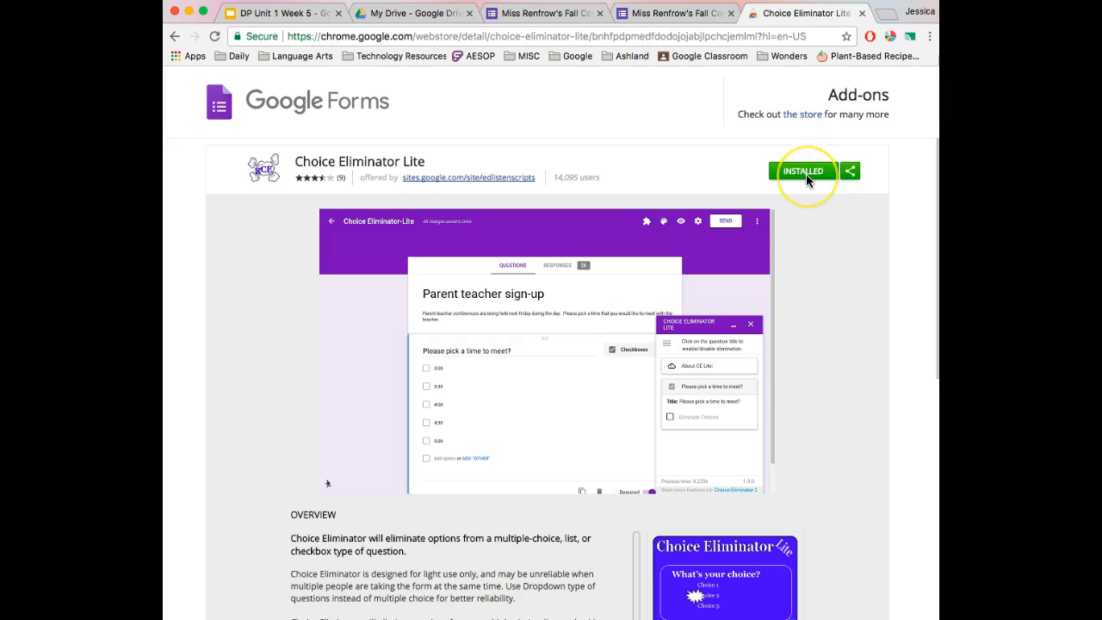
Return to editing the conference form, open the Choice Eliminator Lite configuration and read the add-on author's note
left_click(668, 15)
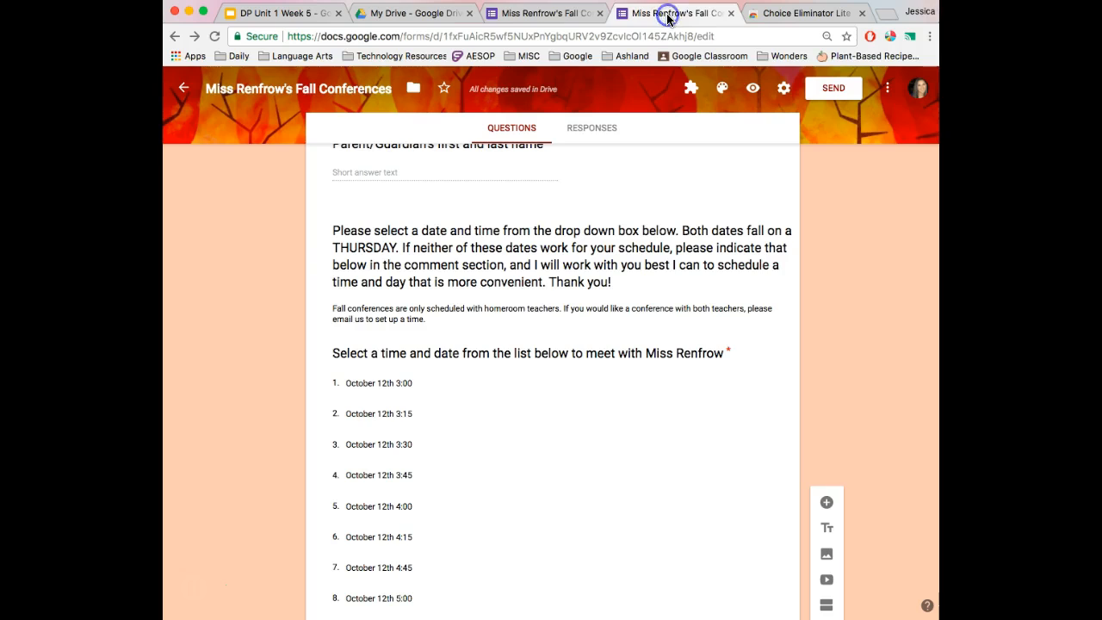
left_click(693, 91)
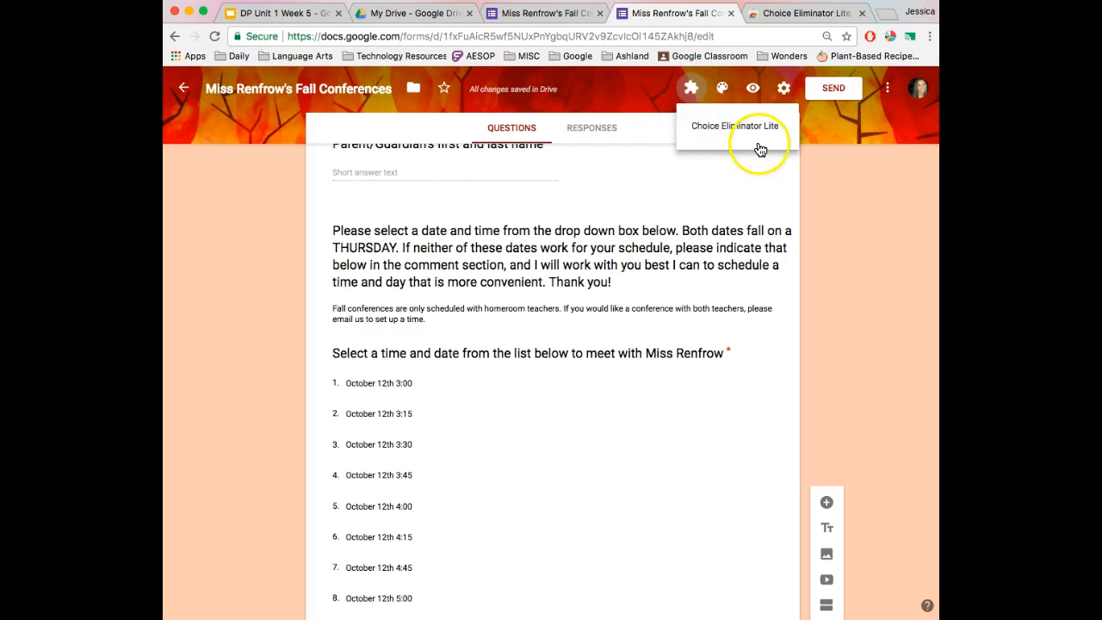
left_click(716, 129)
left_click(454, 133)
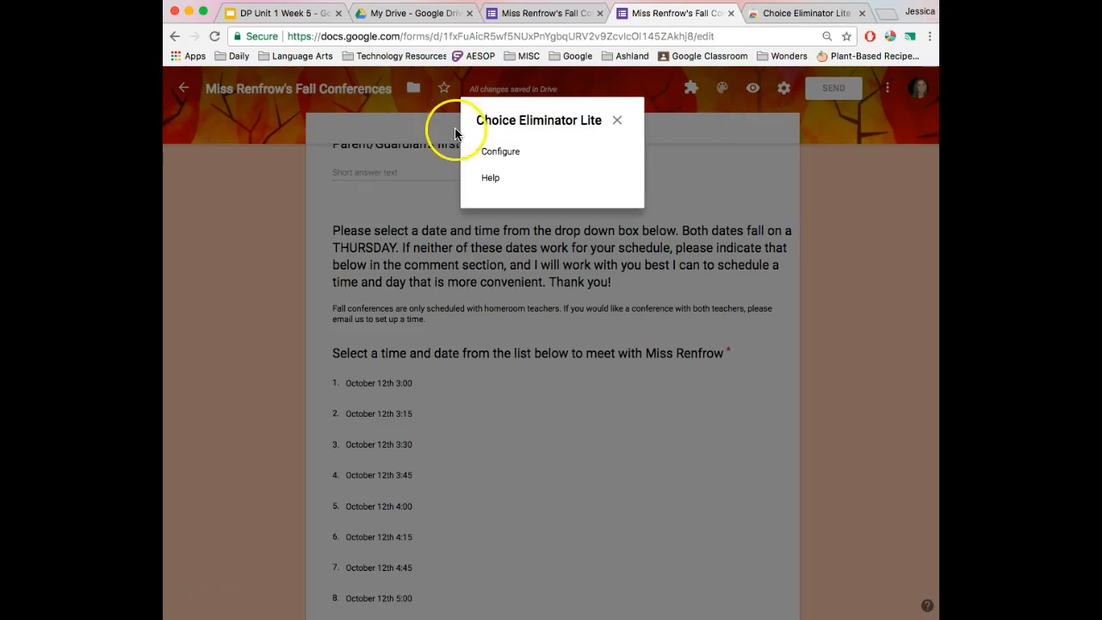
left_click(509, 155)
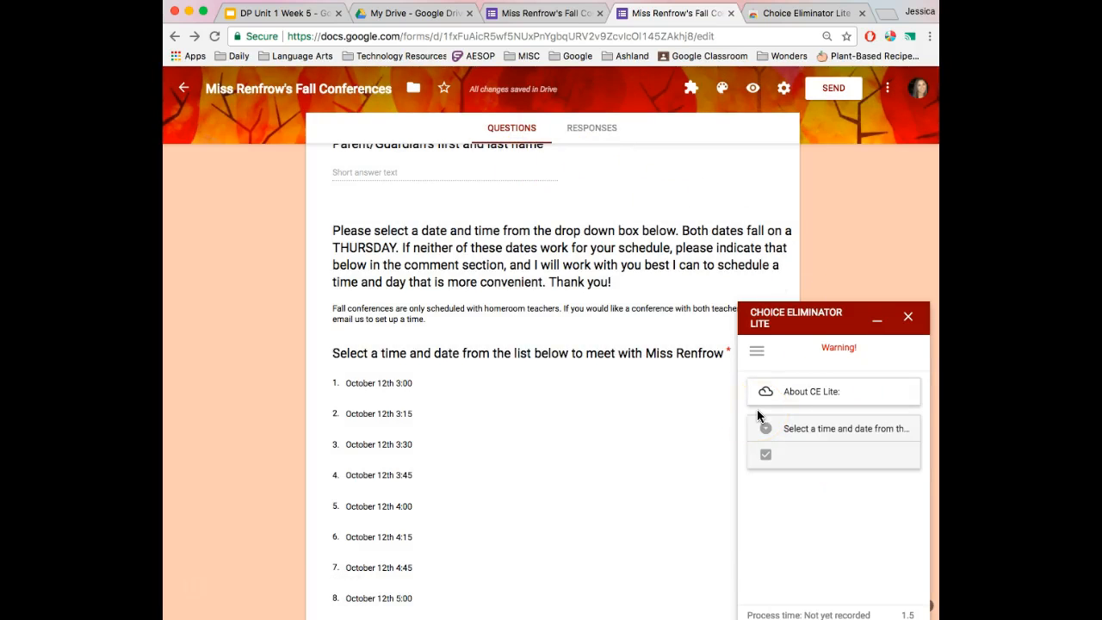
left_click(764, 391)
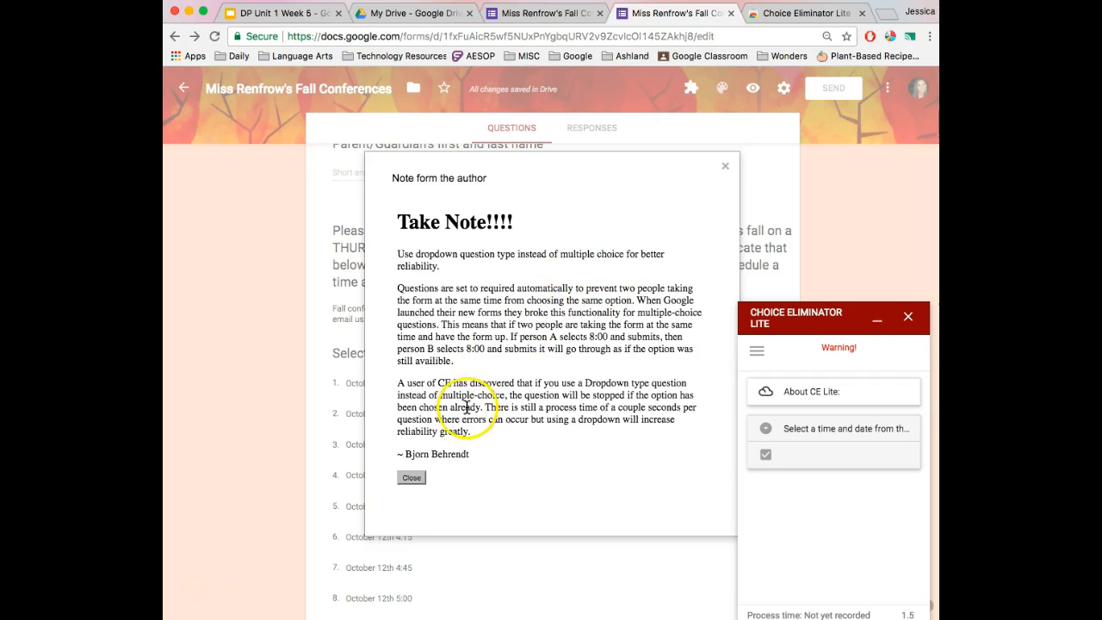
left_click(413, 477)
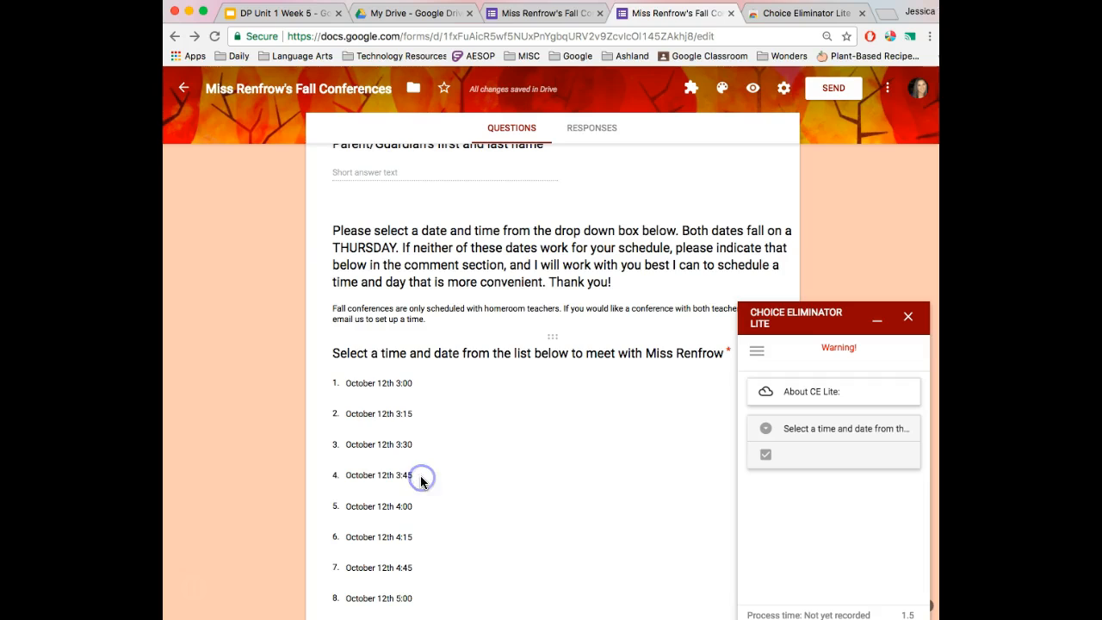
Enable Eliminate Choices for the time and date dropdown question and close the Choice Eliminator Lite configuration
left_click(765, 430)
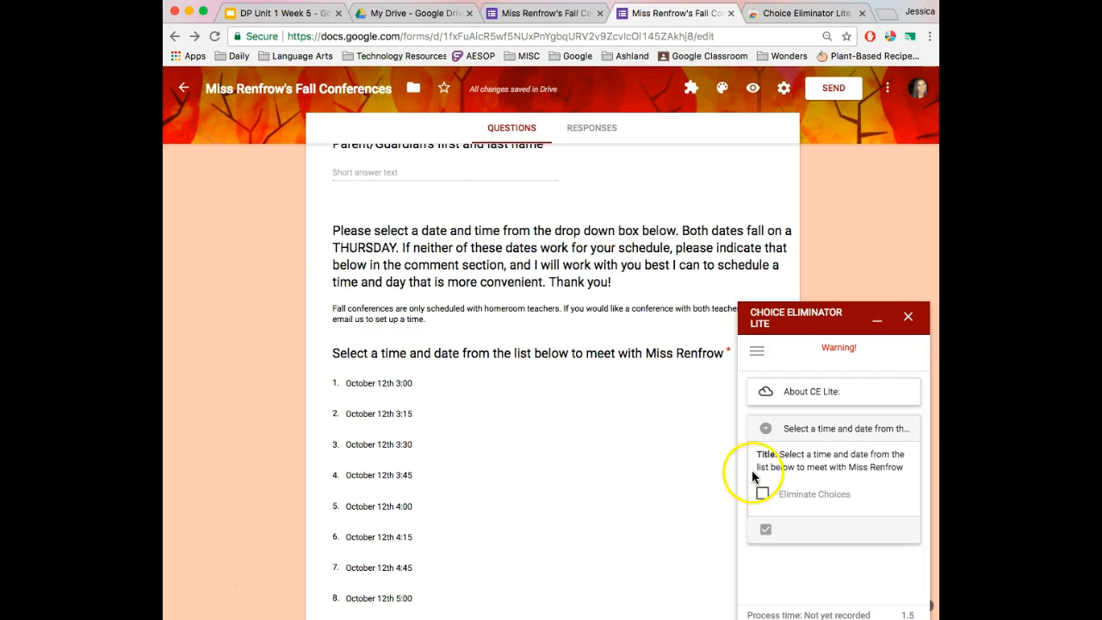
left_click(763, 497)
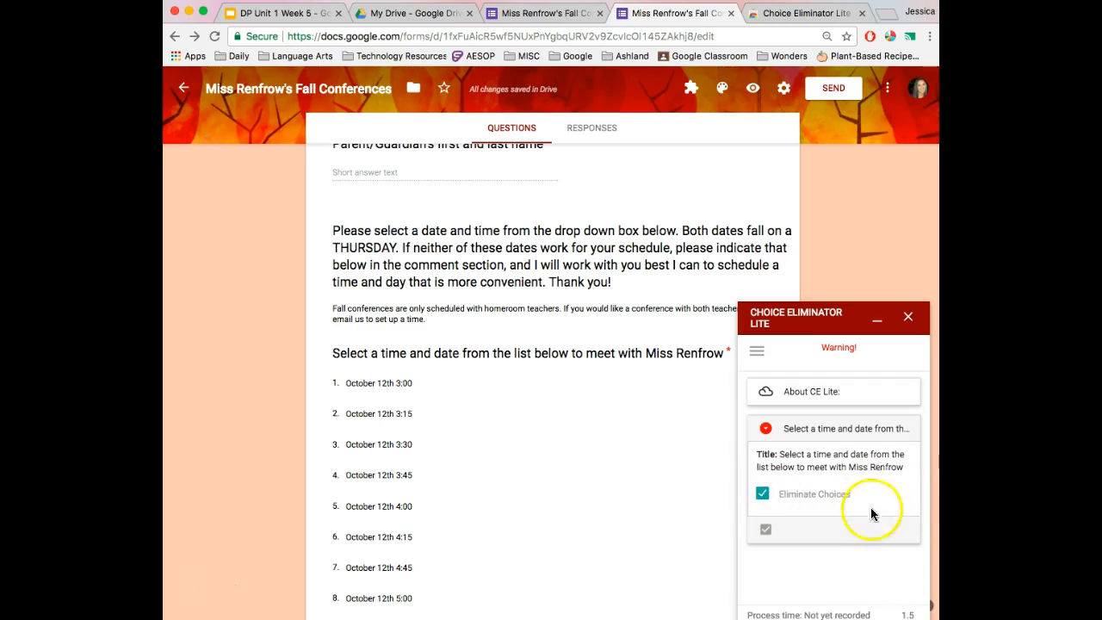
left_click(908, 318)
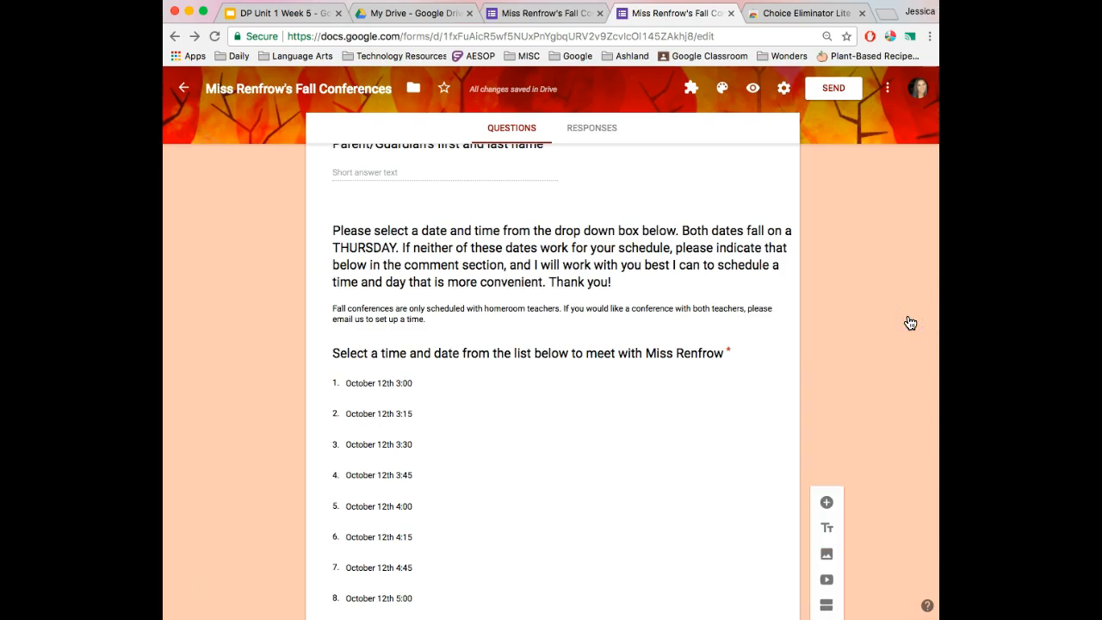
View the form's email and link sharing options, then close them without sending
left_click(848, 100)
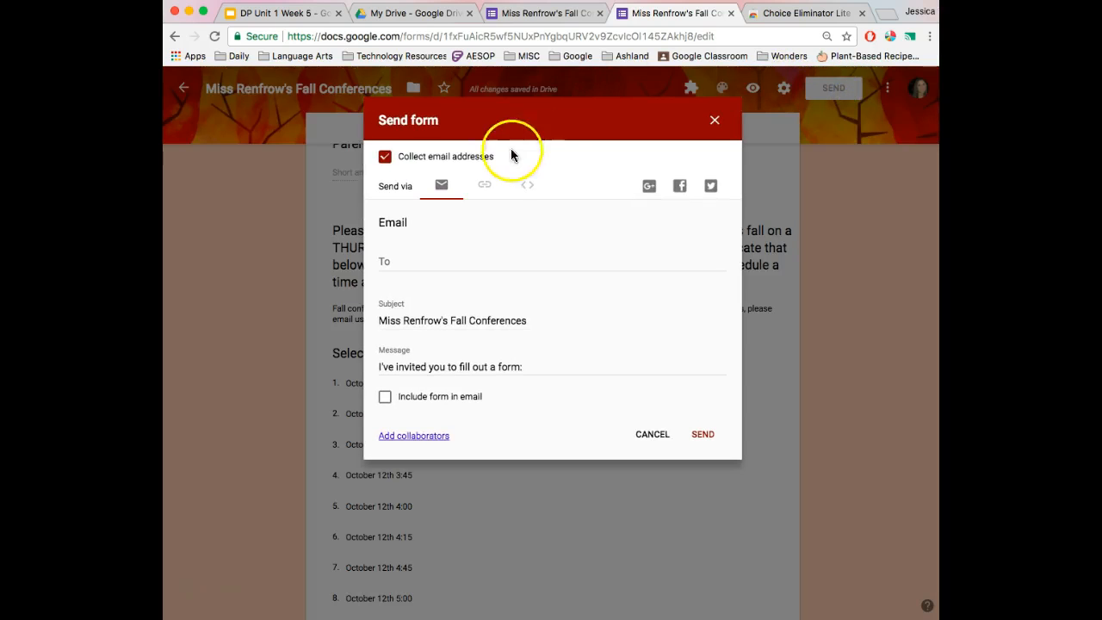
left_click(482, 184)
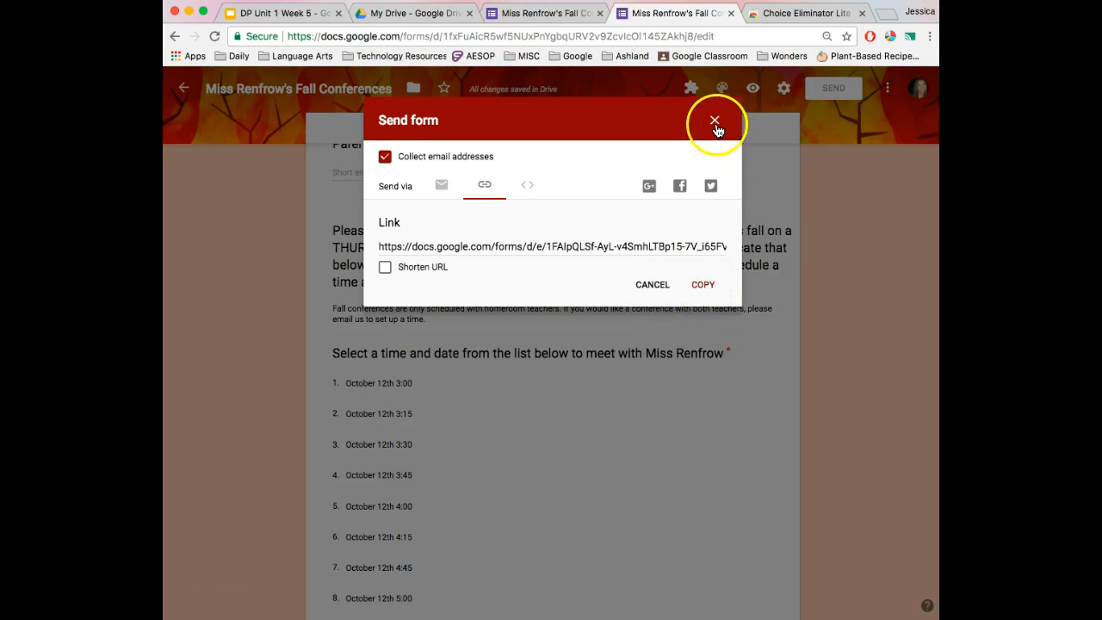
left_click(714, 122)
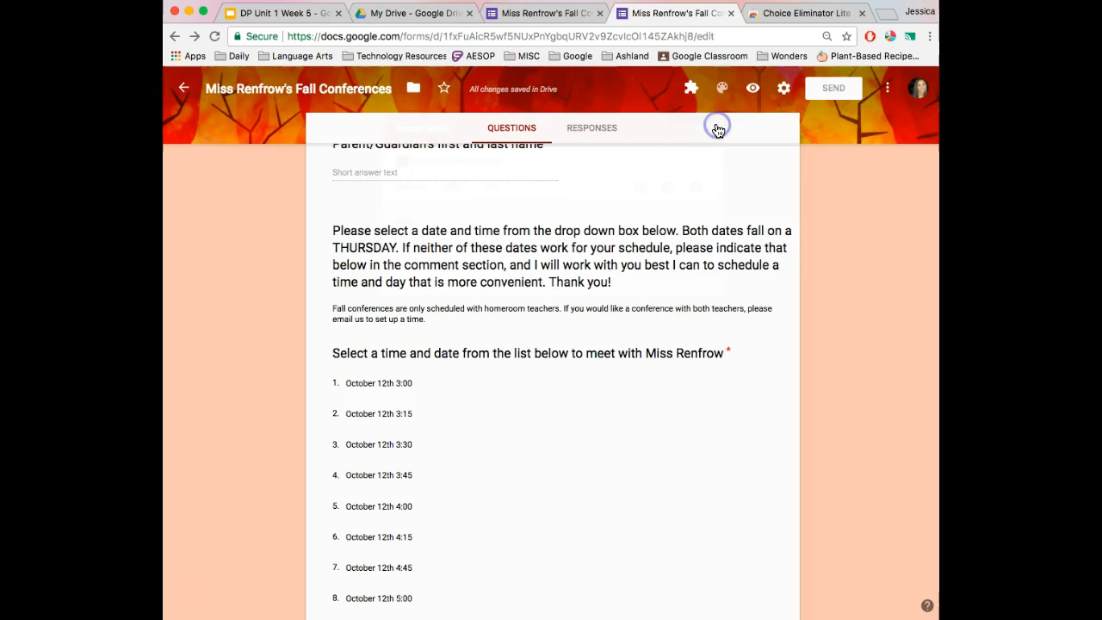
Preview the finished form as a respondent and choose October 12th 5:00 as the conference time
left_click(752, 91)
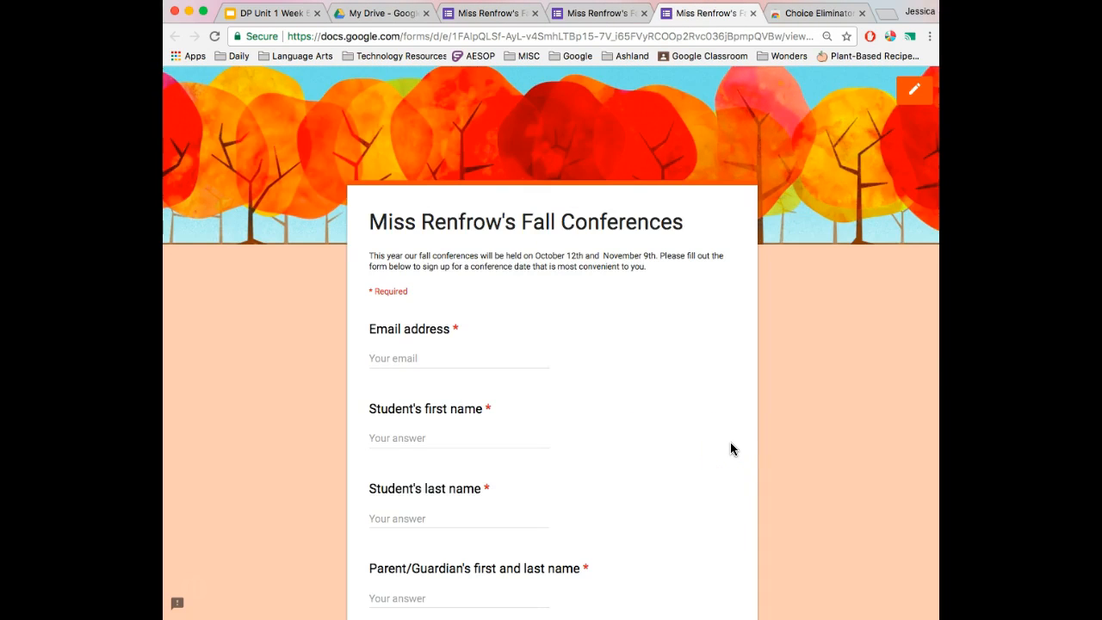
scroll(730, 448, "down", 3)
scroll(448, 490, "down", 8)
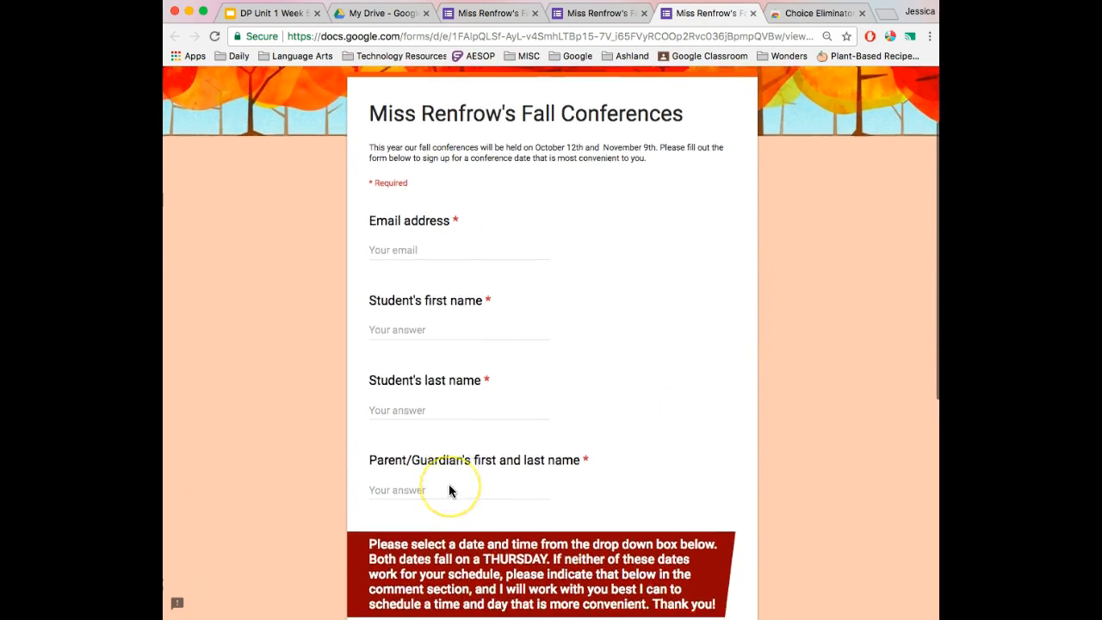
scroll(449, 490, "down", 3)
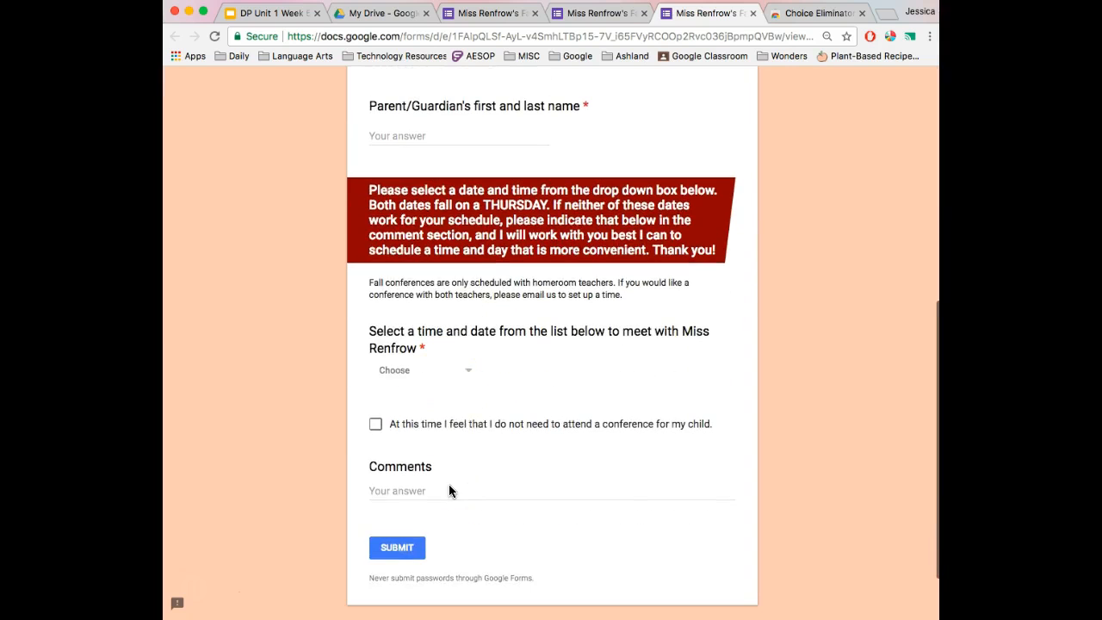
left_click(450, 373)
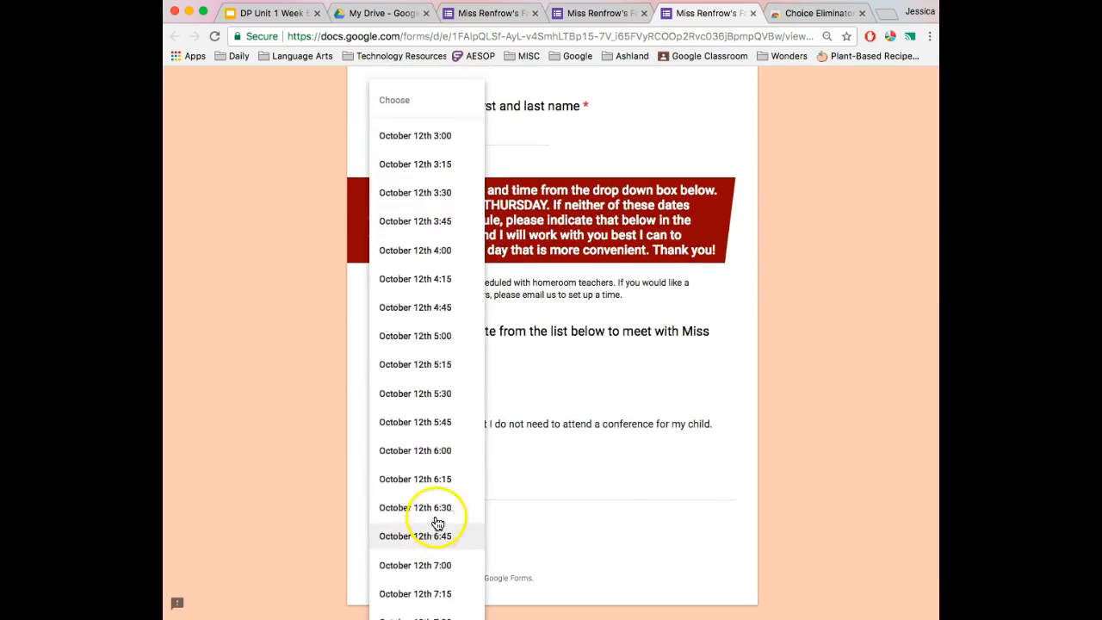
left_click(440, 335)
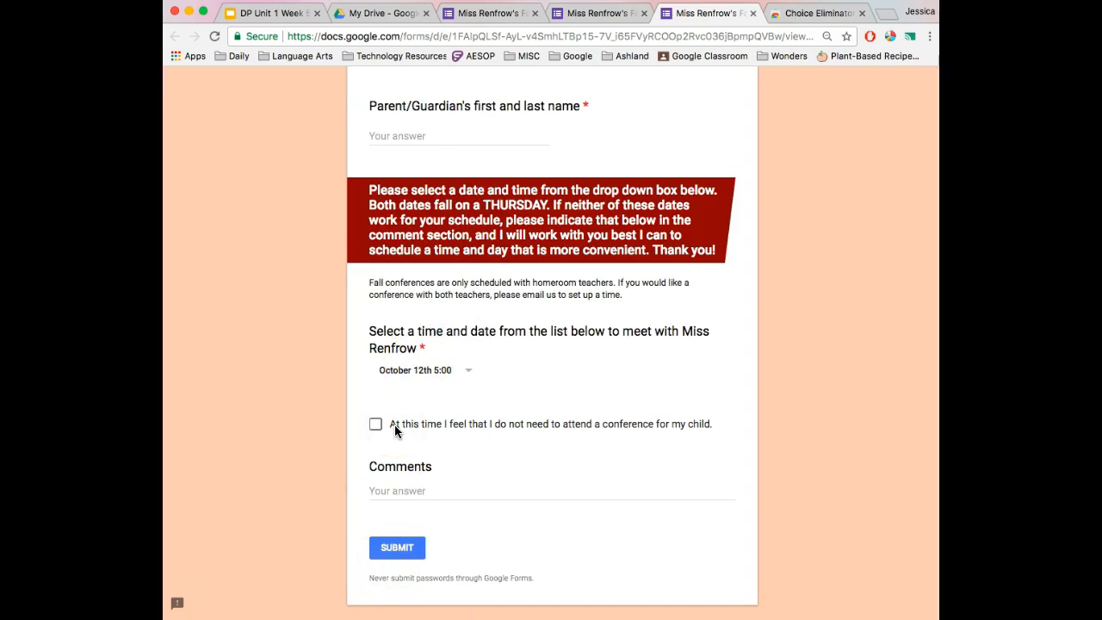
scroll(395, 424, "up", 15)
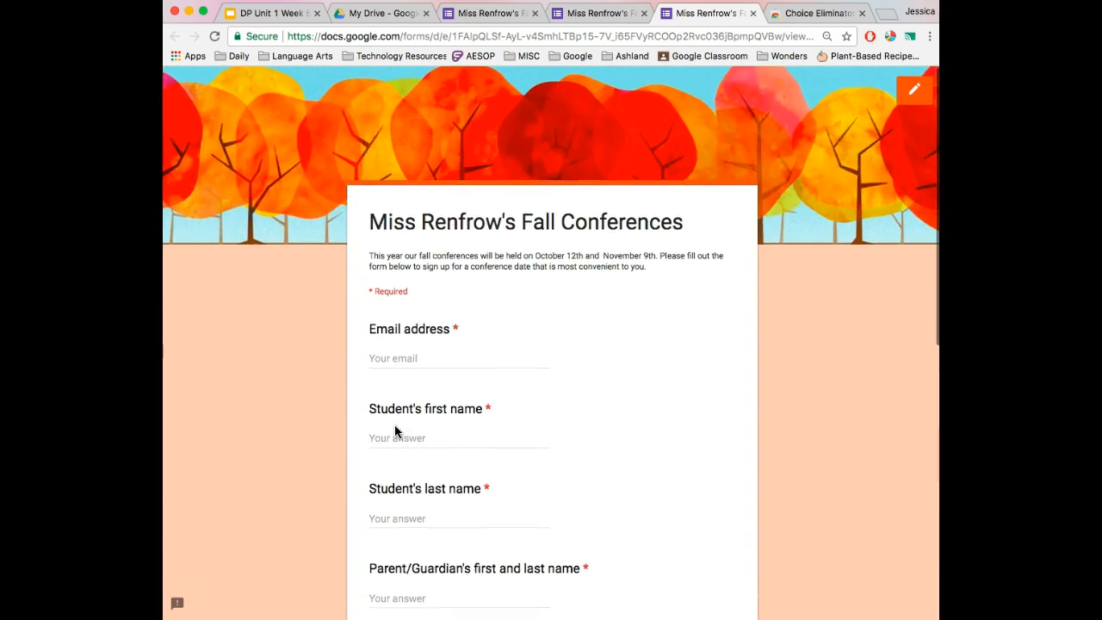